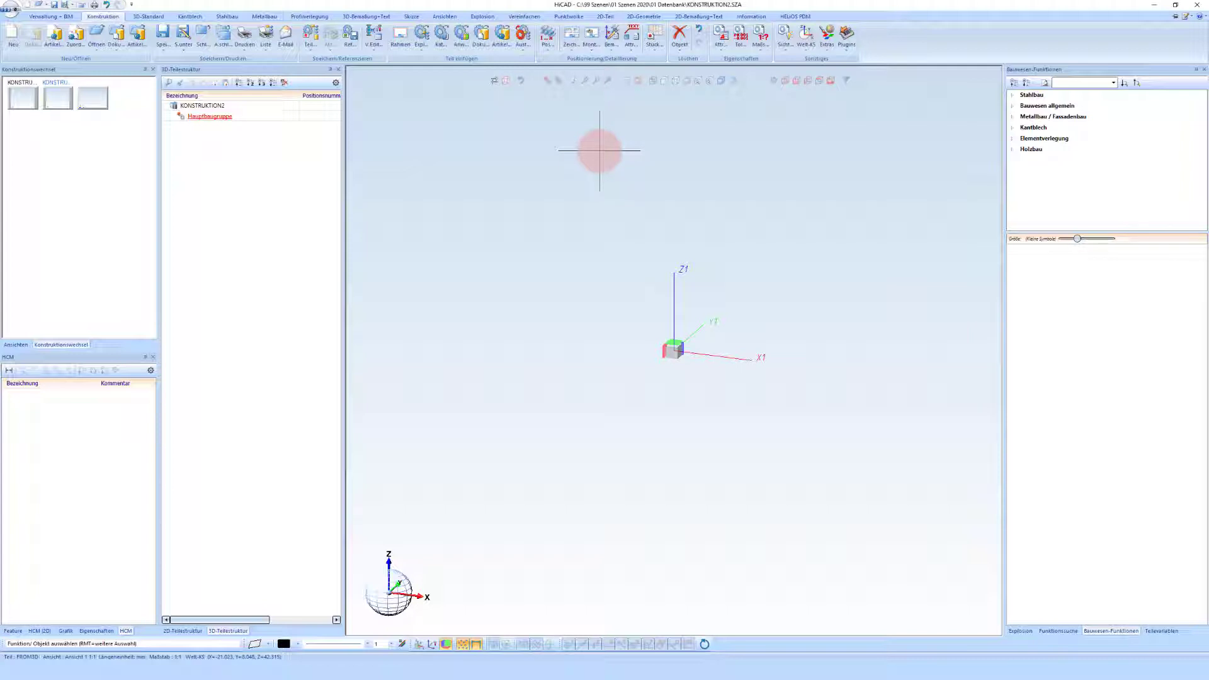
Step: Look through the Kantblech and Stahlbau tabs, then open the Teile und Bearbeitungen catalogue from Konstruktion
{"action": "left_click", "coordinate": [199, 19]}
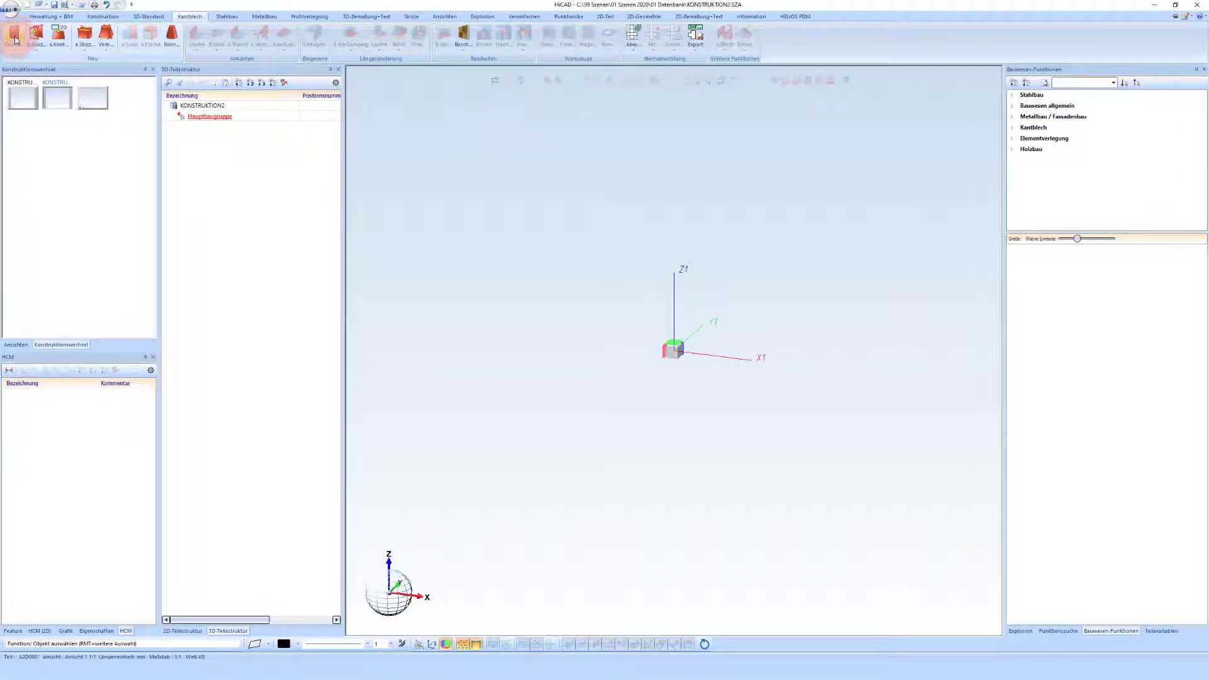
{"action": "left_click", "coordinate": [227, 17]}
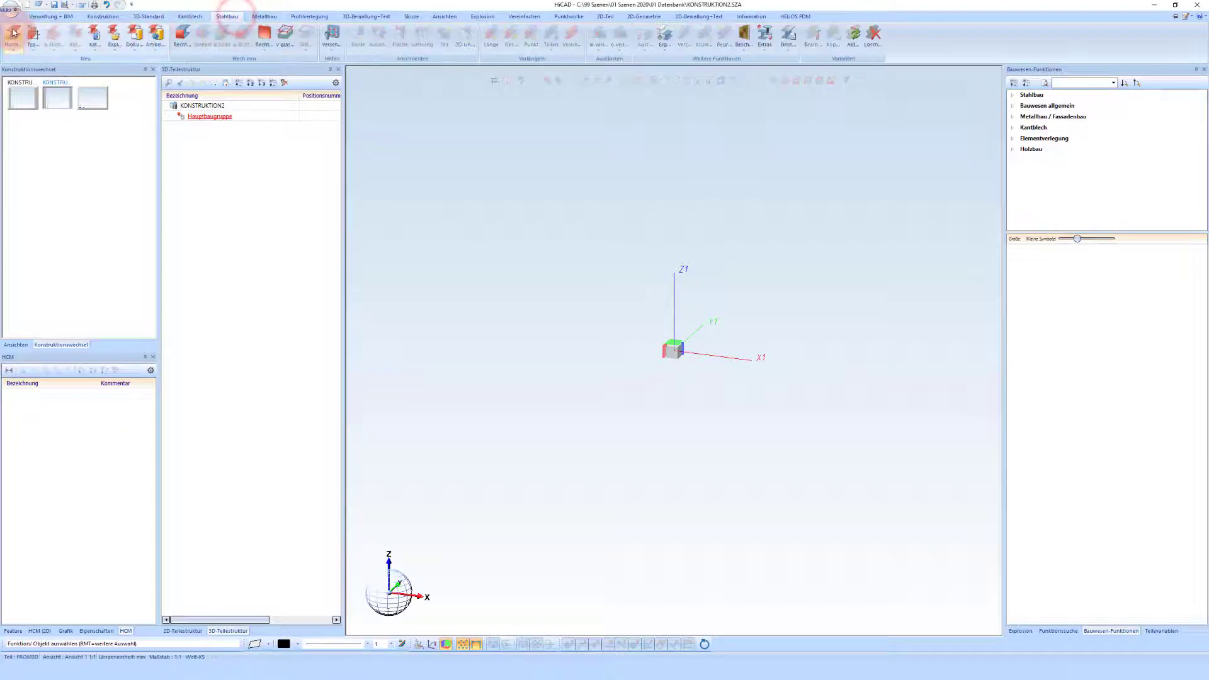
{"action": "left_click", "coordinate": [94, 35]}
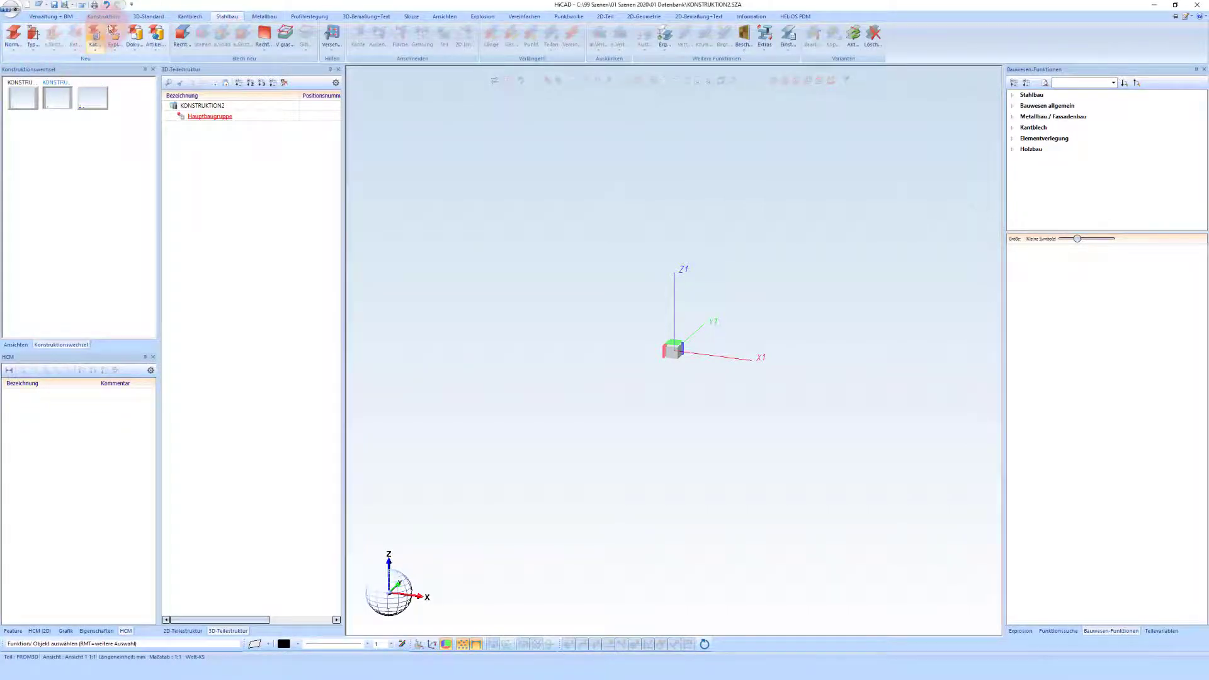
{"action": "left_click", "coordinate": [104, 17]}
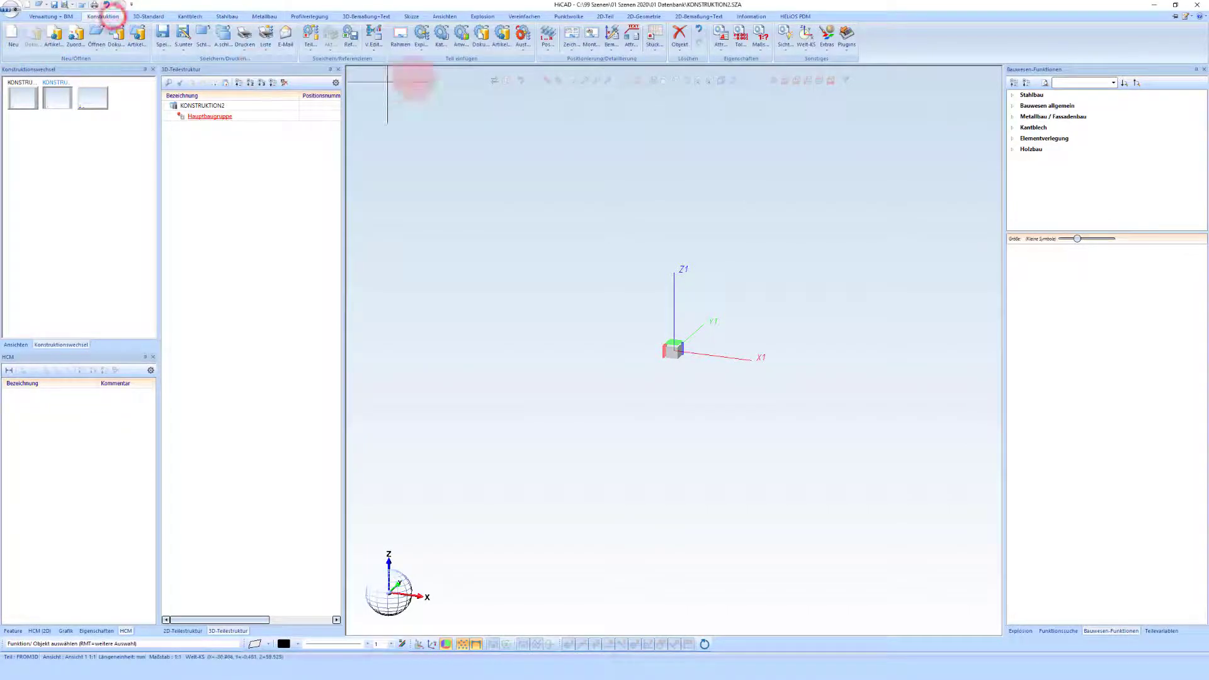
{"action": "left_click", "coordinate": [447, 40]}
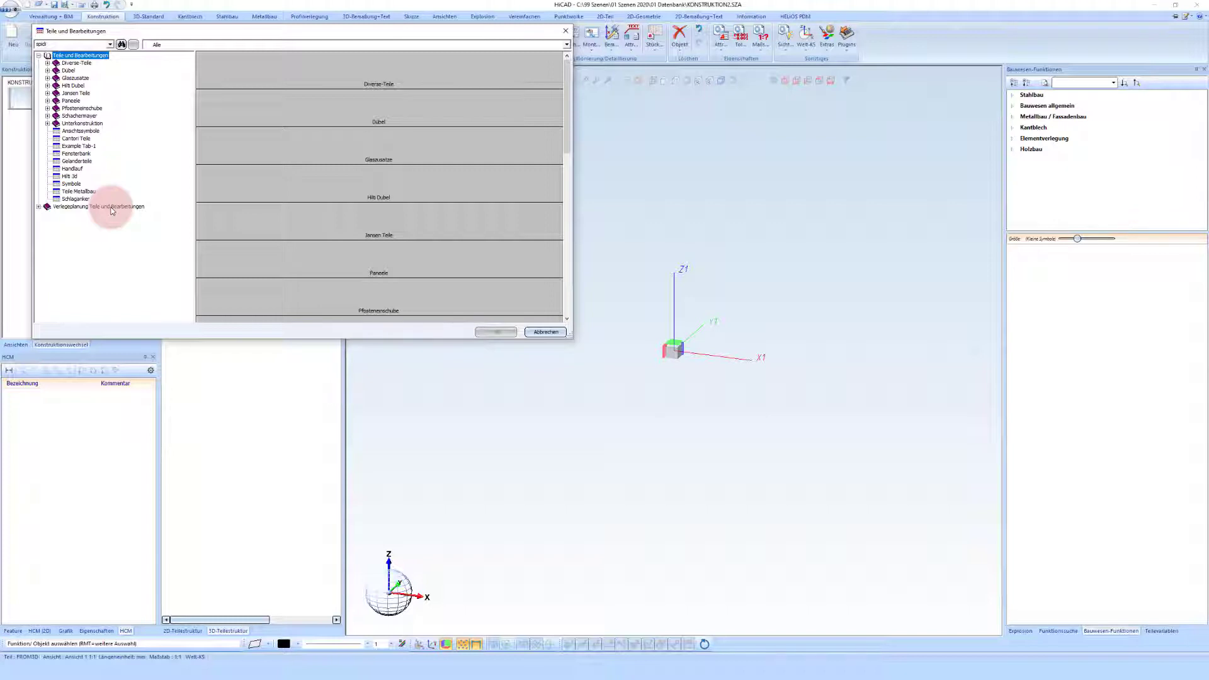
Step: Cancel the Teile und Bearbeitungen catalogue without inserting any part
{"action": "left_click", "coordinate": [547, 331]}
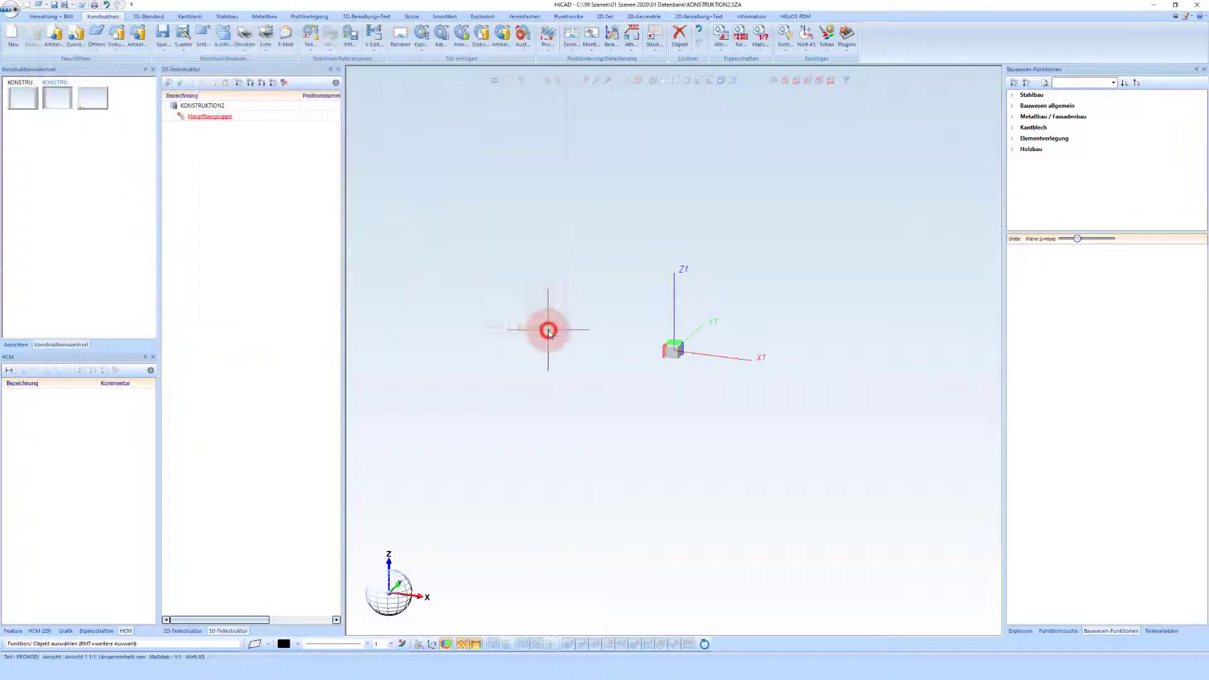
Step: Reload the catalogues via the settings menu and launch CATEditor on KATALOG-2021
{"action": "left_click", "coordinate": [1187, 18]}
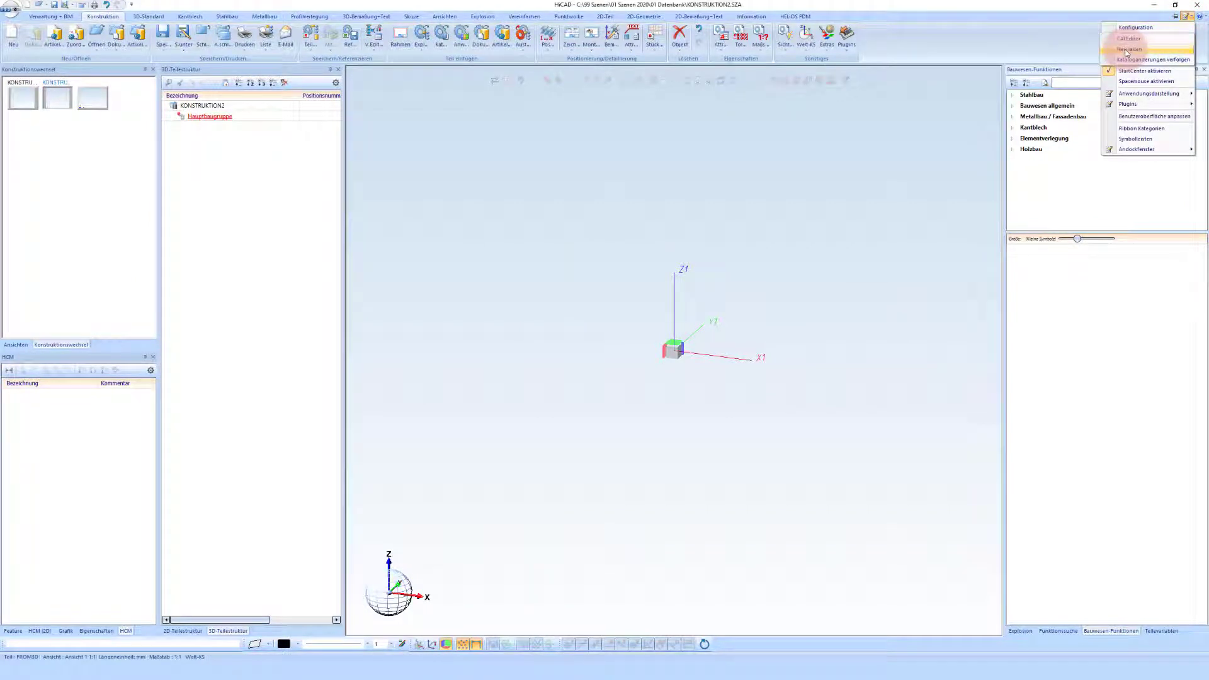
{"action": "left_click", "coordinate": [1126, 51]}
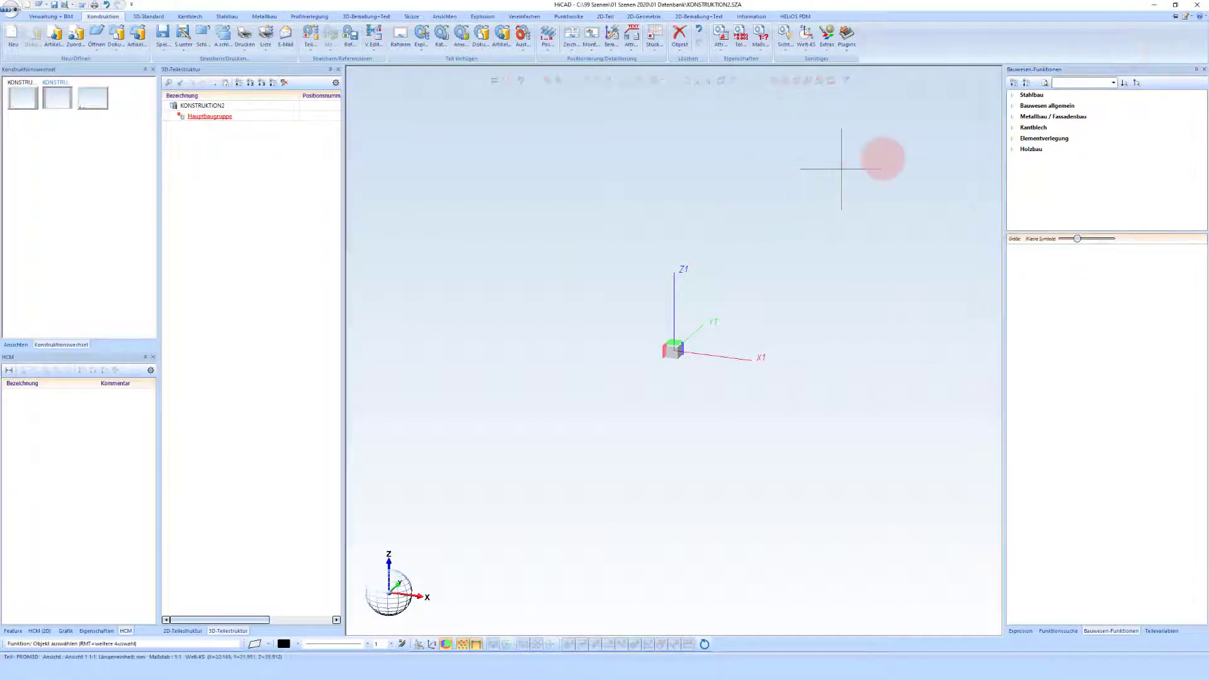
{"action": "left_click", "coordinate": [1186, 16]}
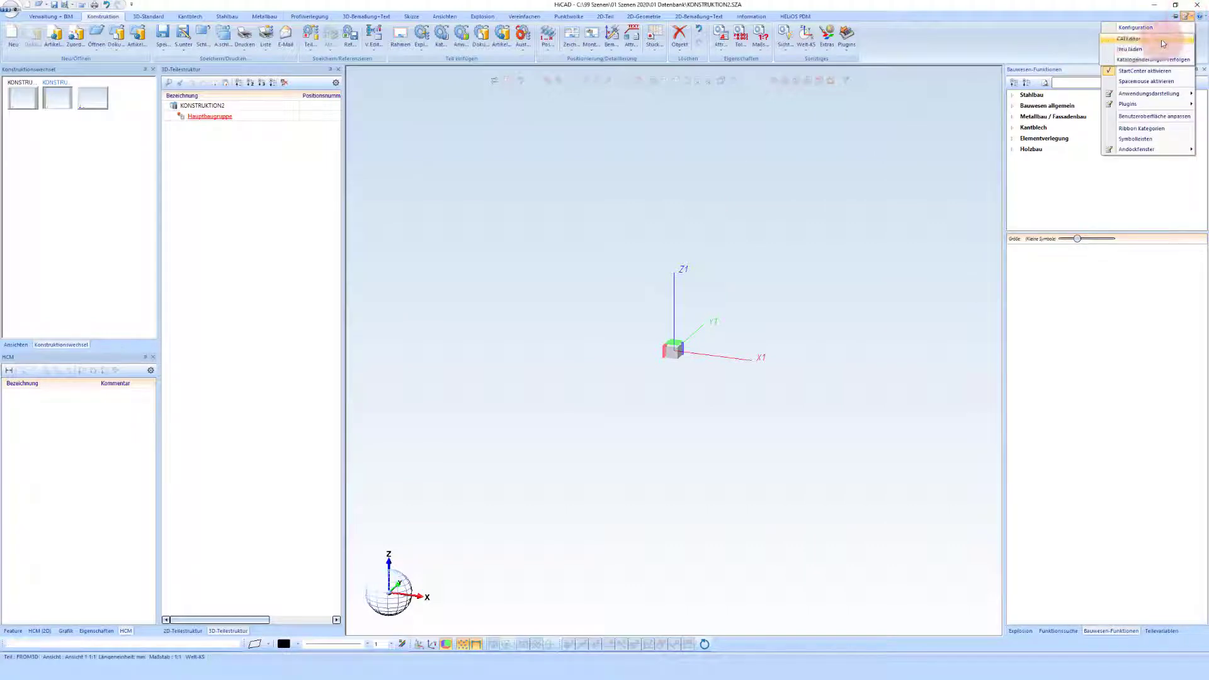
{"action": "left_click", "coordinate": [1133, 41]}
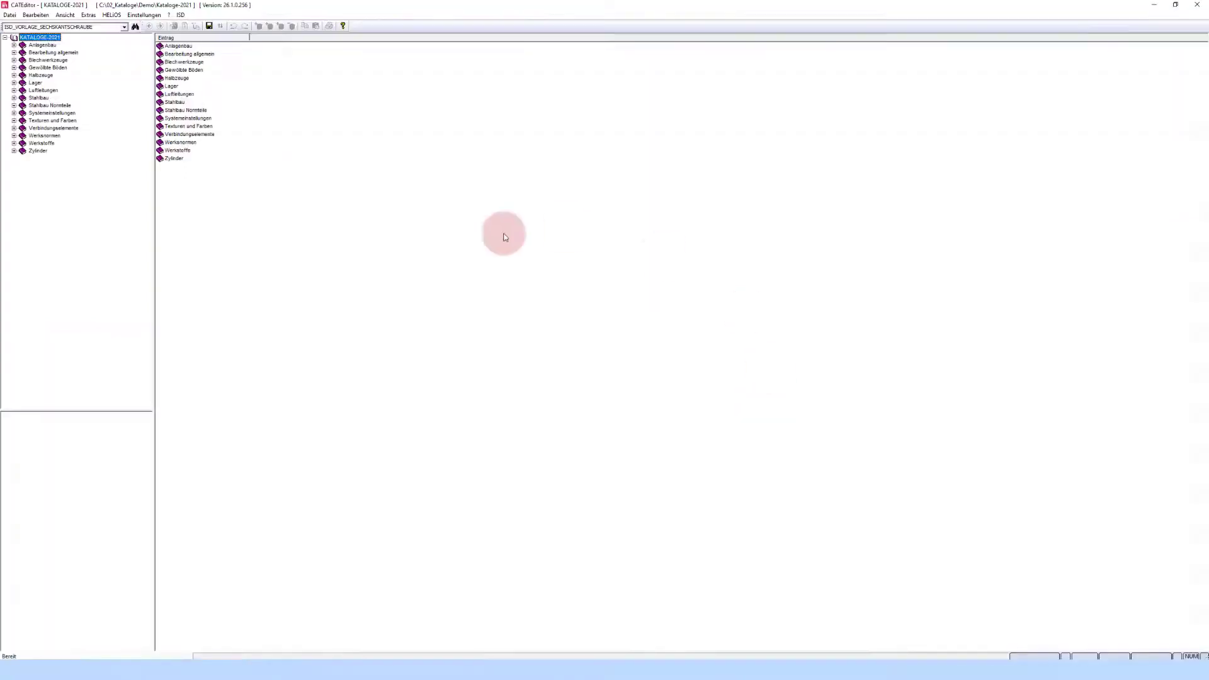
Step: Expand the Werksnormen group in CATEditor, then close the editor
{"action": "double_click", "coordinate": [38, 136]}
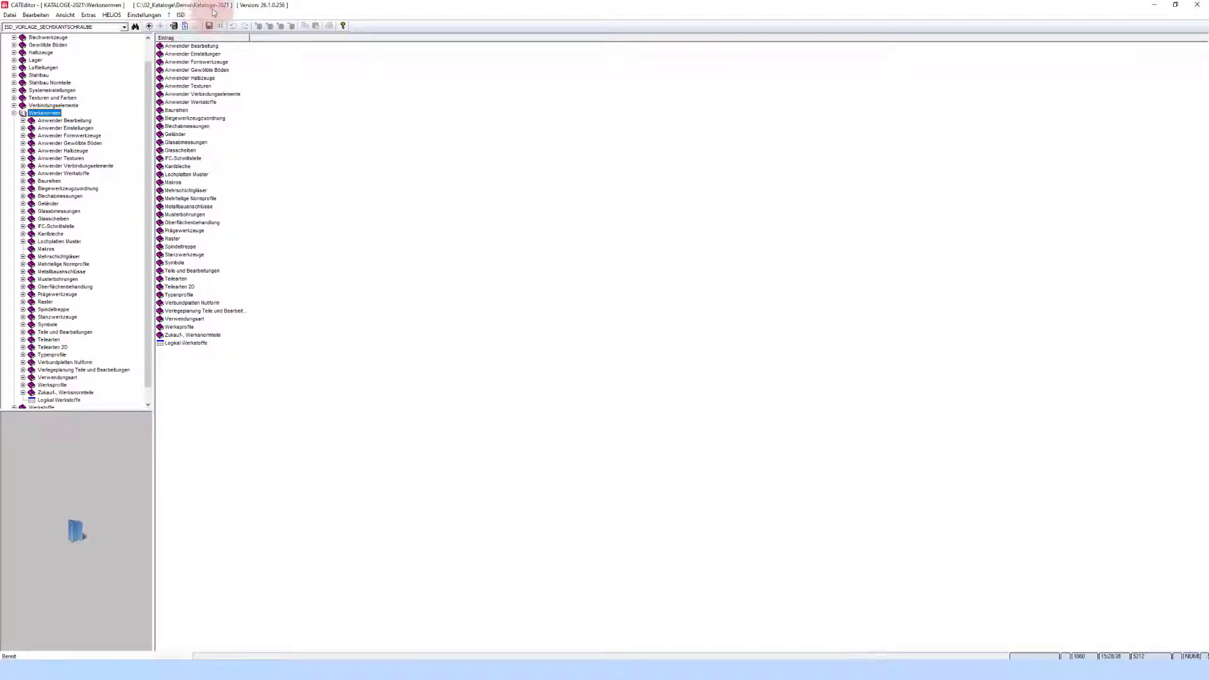
{"action": "left_click", "coordinate": [1198, 8]}
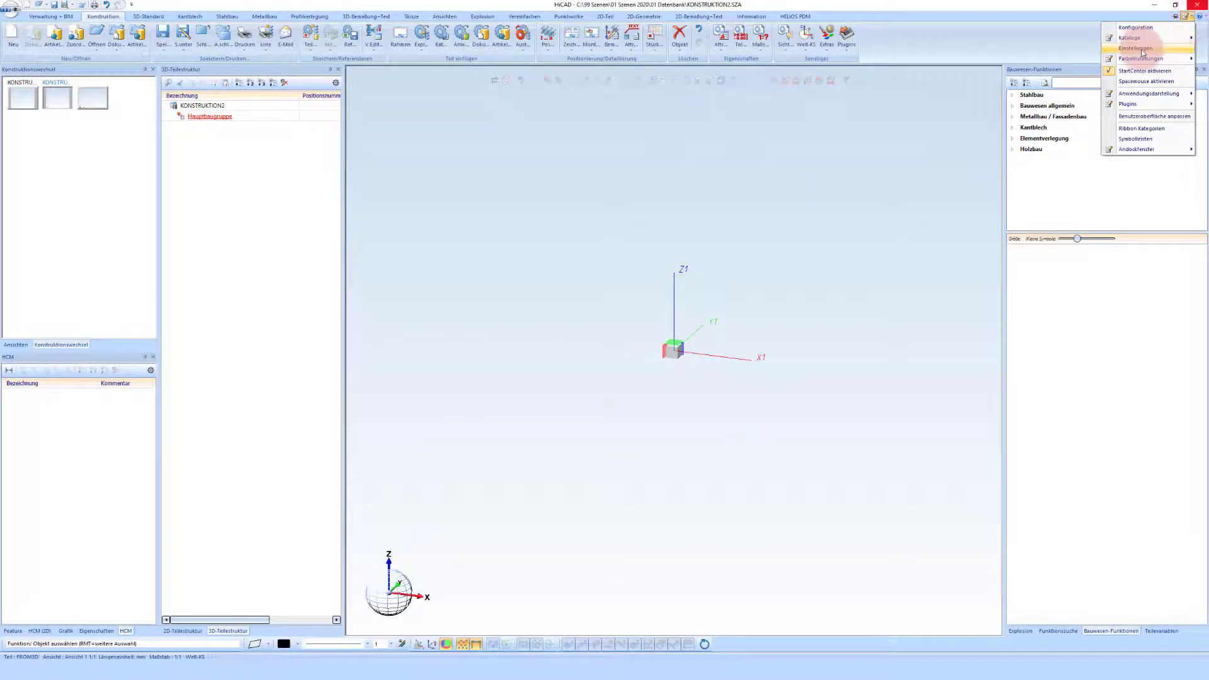
Step: Inspect the Katalogverzeichnis path C:\02_Kataloge\Demo\Kataloge-2021 under Einstellungen > Weitere Verzeichnisse
{"action": "left_click", "coordinate": [1142, 50]}
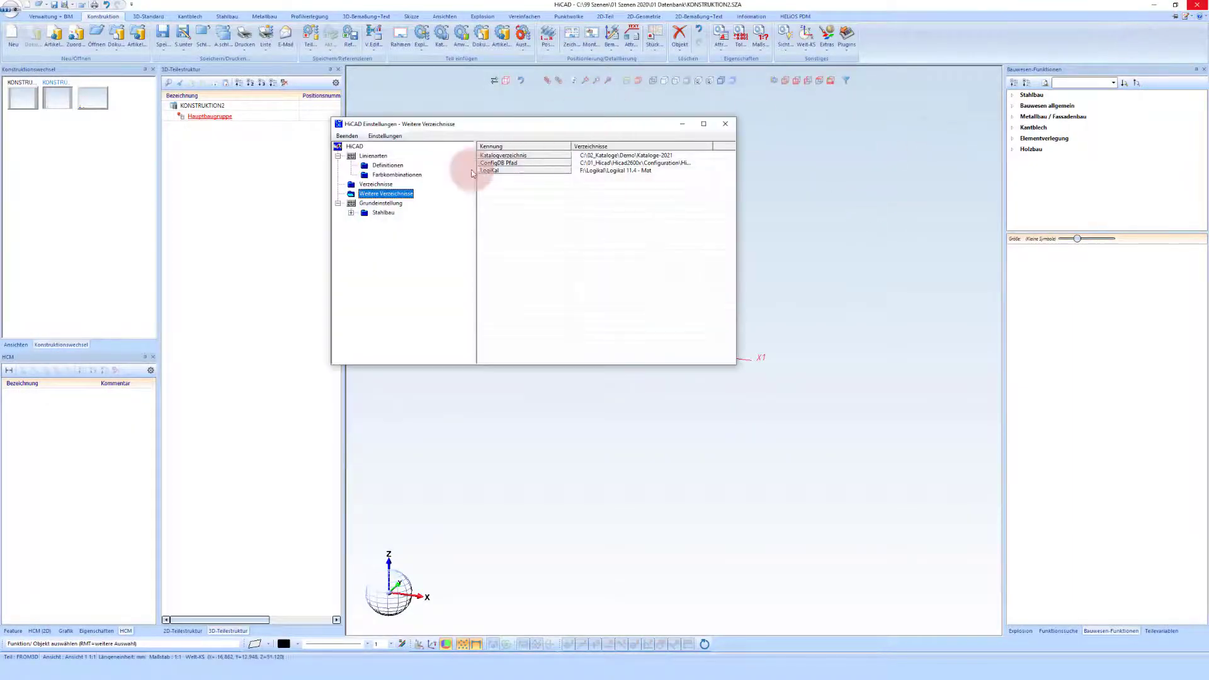
{"action": "left_click", "coordinate": [389, 194]}
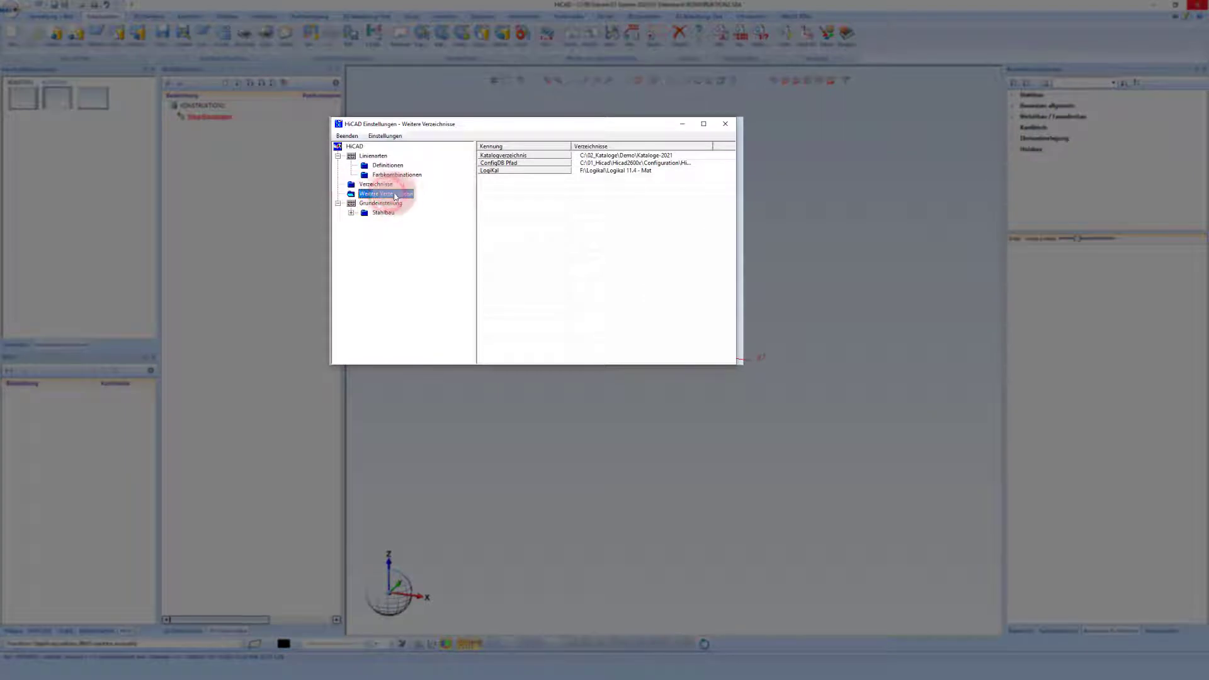
{"action": "left_click", "coordinate": [502, 156]}
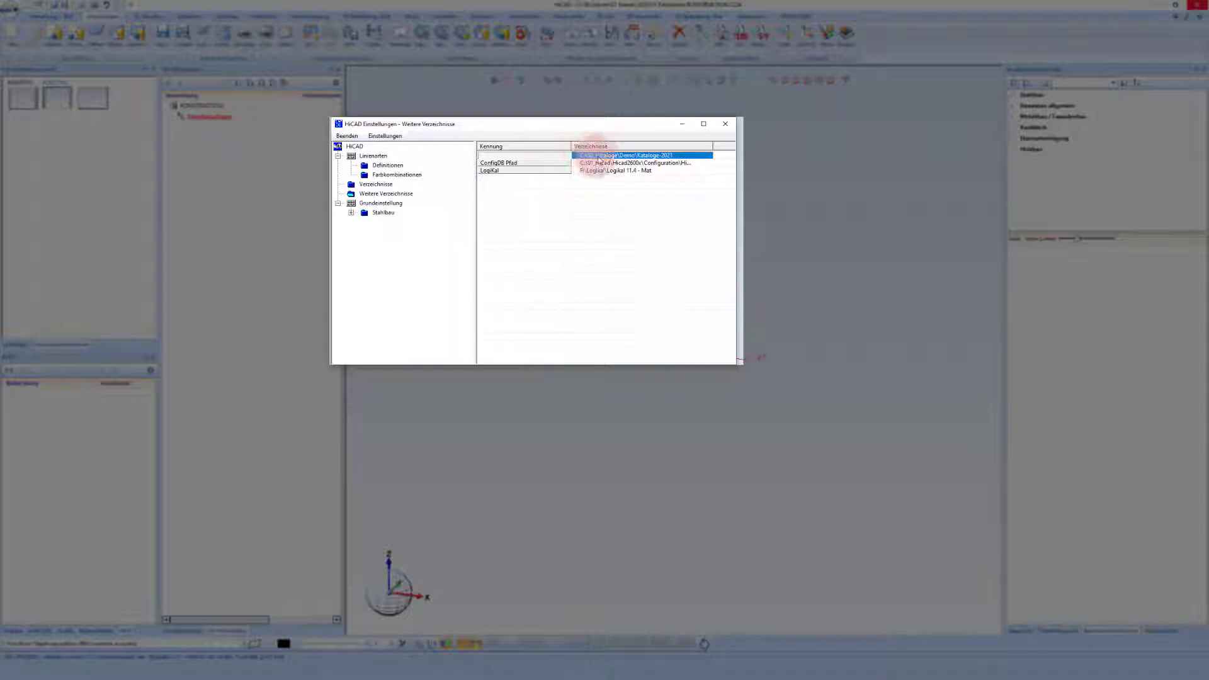
{"action": "mouse_move", "coordinate": [632, 161]}
{"action": "left_mouse_down"}
{"action": "mouse_move", "coordinate": [644, 157]}
{"action": "mouse_move", "coordinate": [579, 157]}
{"action": "left_mouse_up"}
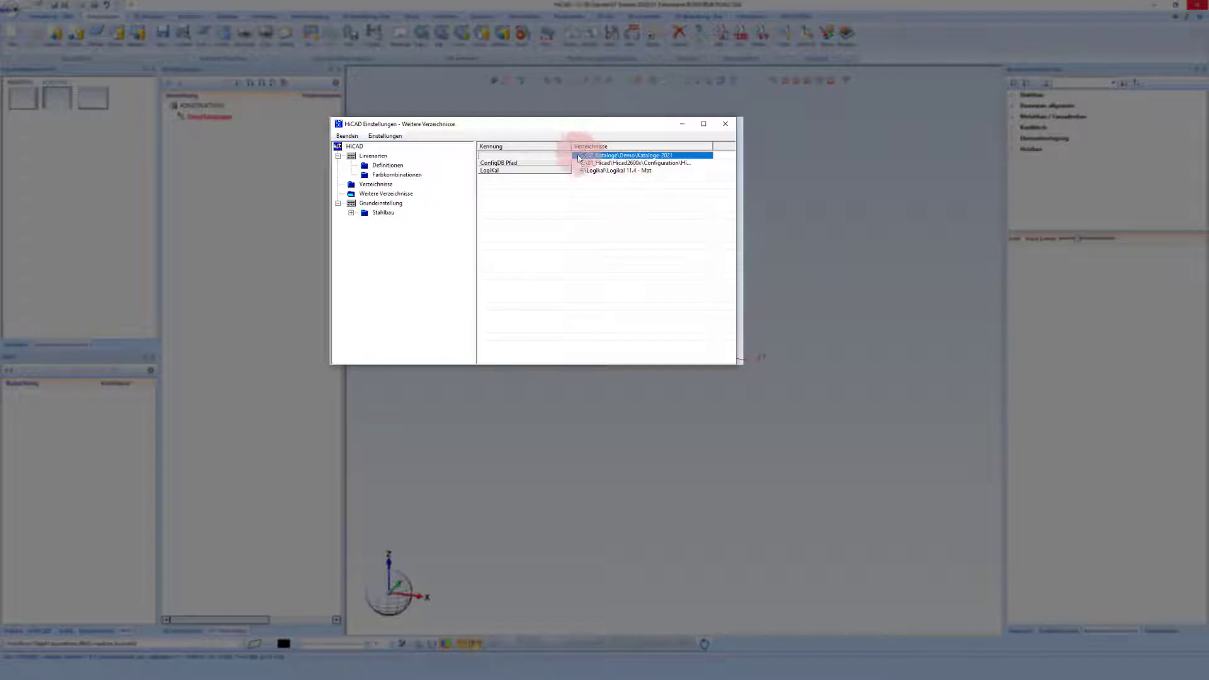
{"action": "mouse_move", "coordinate": [578, 158]}
{"action": "left_mouse_down"}
{"action": "mouse_move", "coordinate": [669, 170]}
{"action": "mouse_move", "coordinate": [552, 156]}
{"action": "mouse_move", "coordinate": [618, 162]}
{"action": "mouse_move", "coordinate": [715, 137]}
{"action": "left_mouse_up"}
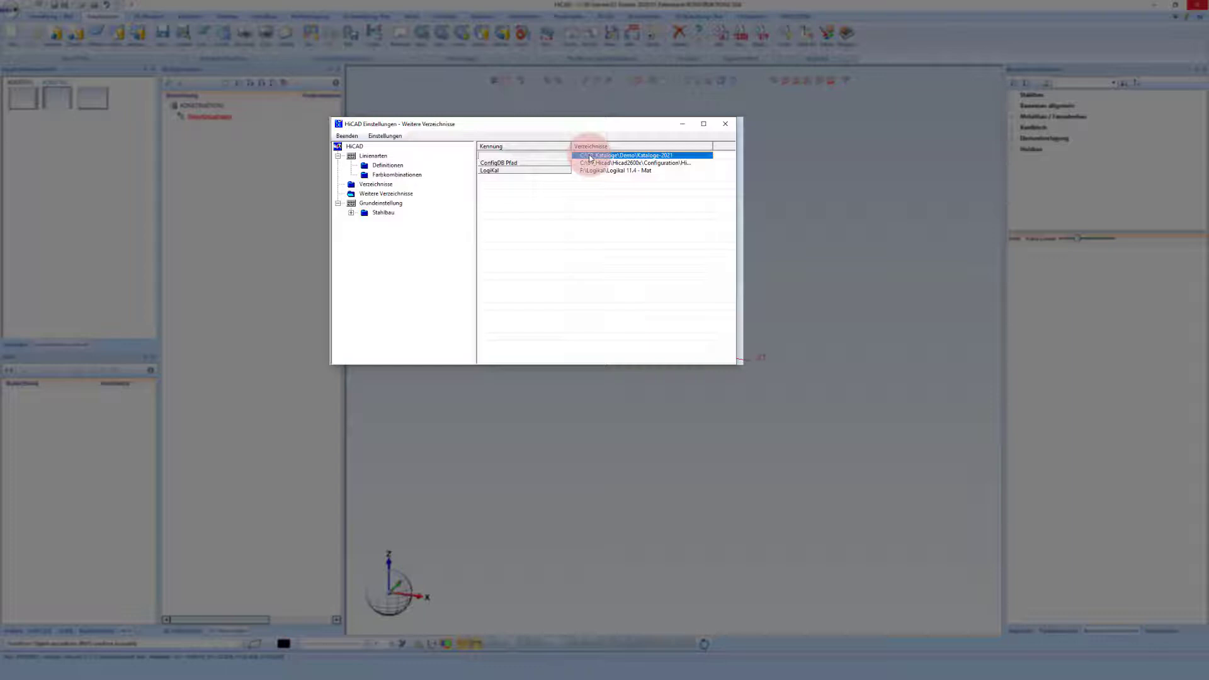
{"action": "left_click_drag", "start_coordinate": [616, 156], "coordinate": [656, 161]}
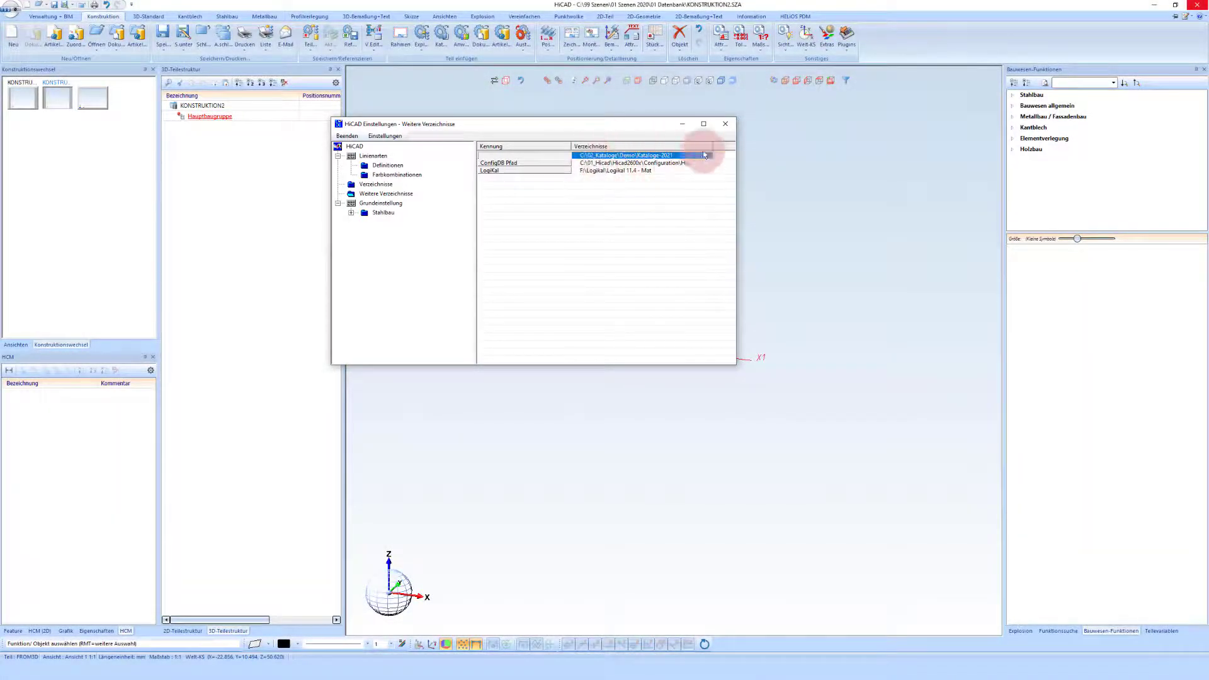
Step: Close the settings dialog and launch the Registry Editor through Windows search ('regedi')
{"action": "left_click", "coordinate": [725, 124]}
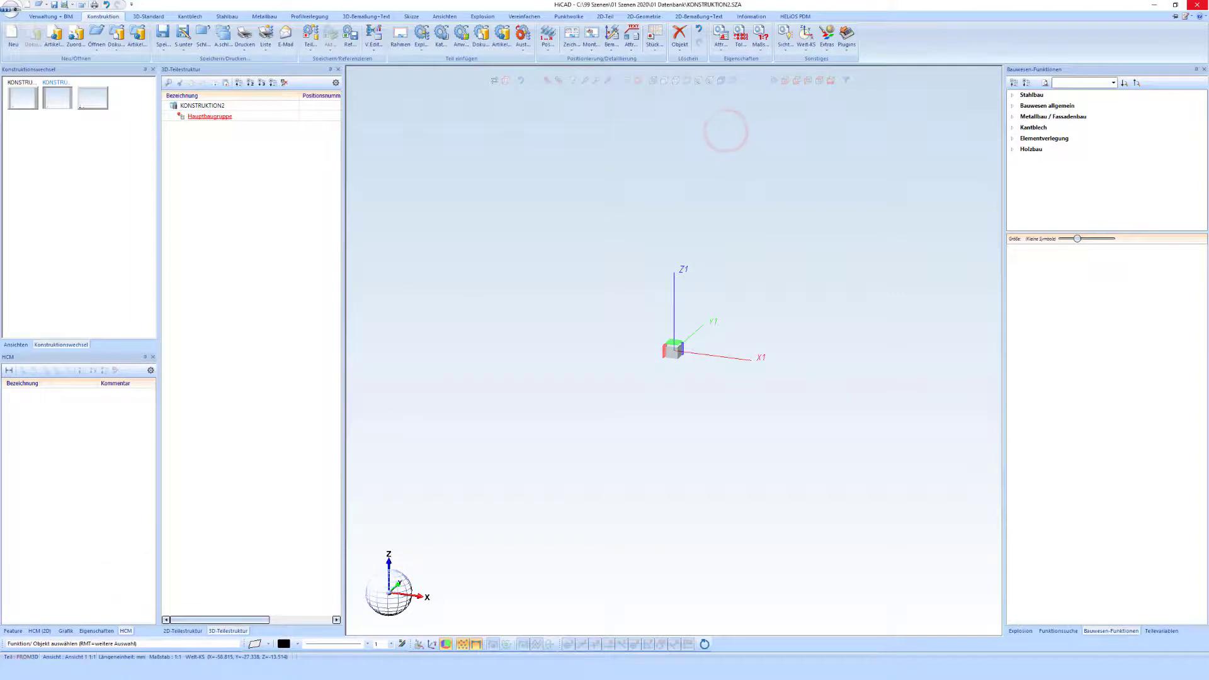
{"action": "left_click", "coordinate": [35, 633]}
{"action": "type", "text": "rege"}
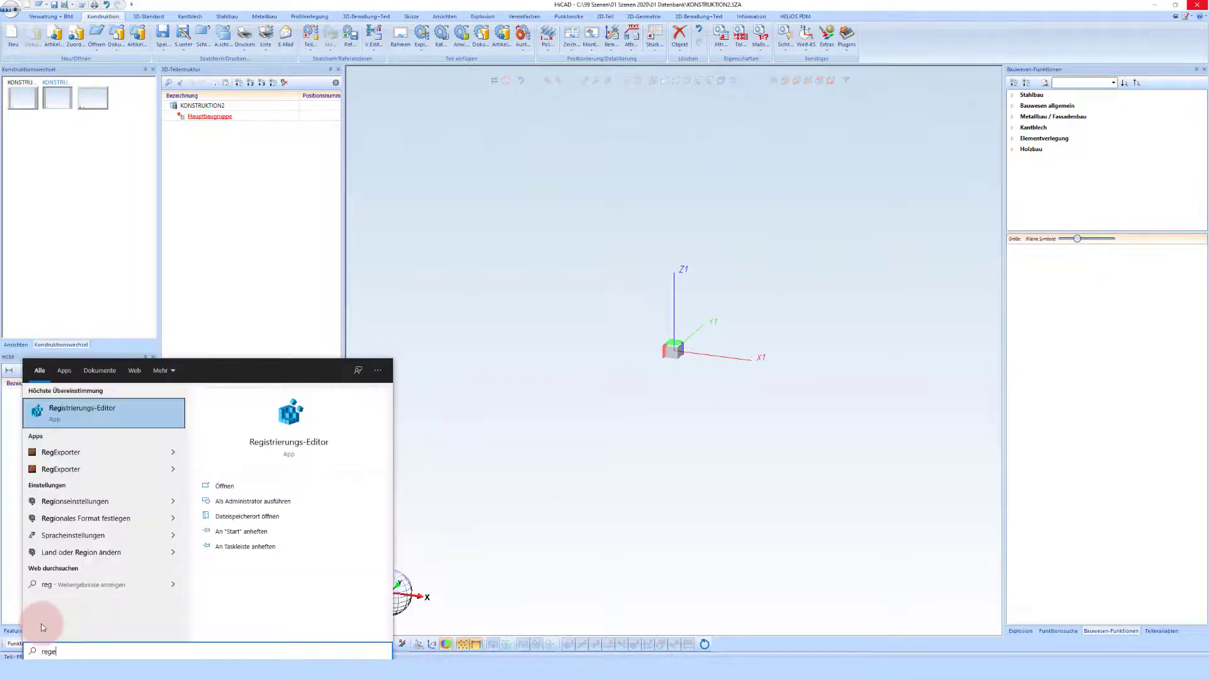
{"action": "type", "text": "di"}
{"action": "key", "text": "Return"}
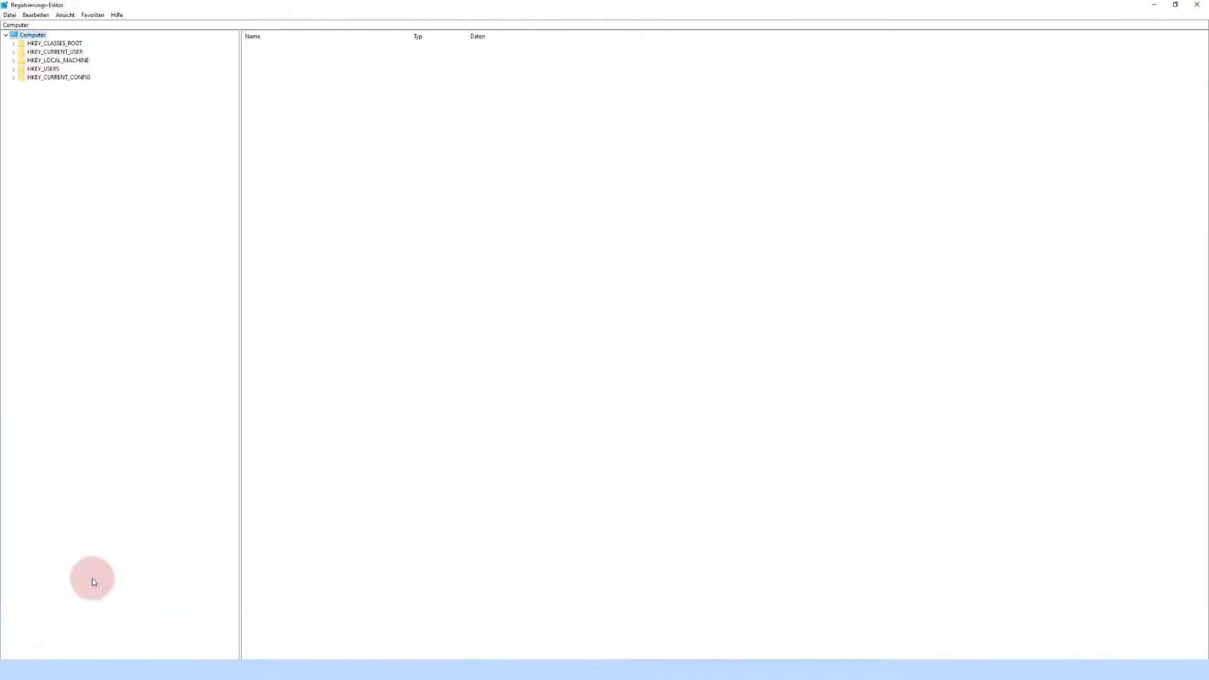
Step: Navigate to HKLM\SOFTWARE\ISD Software und Systeme\HiCAD\2600.1 and select its CatDir value
{"action": "double_click", "coordinate": [73, 60]}
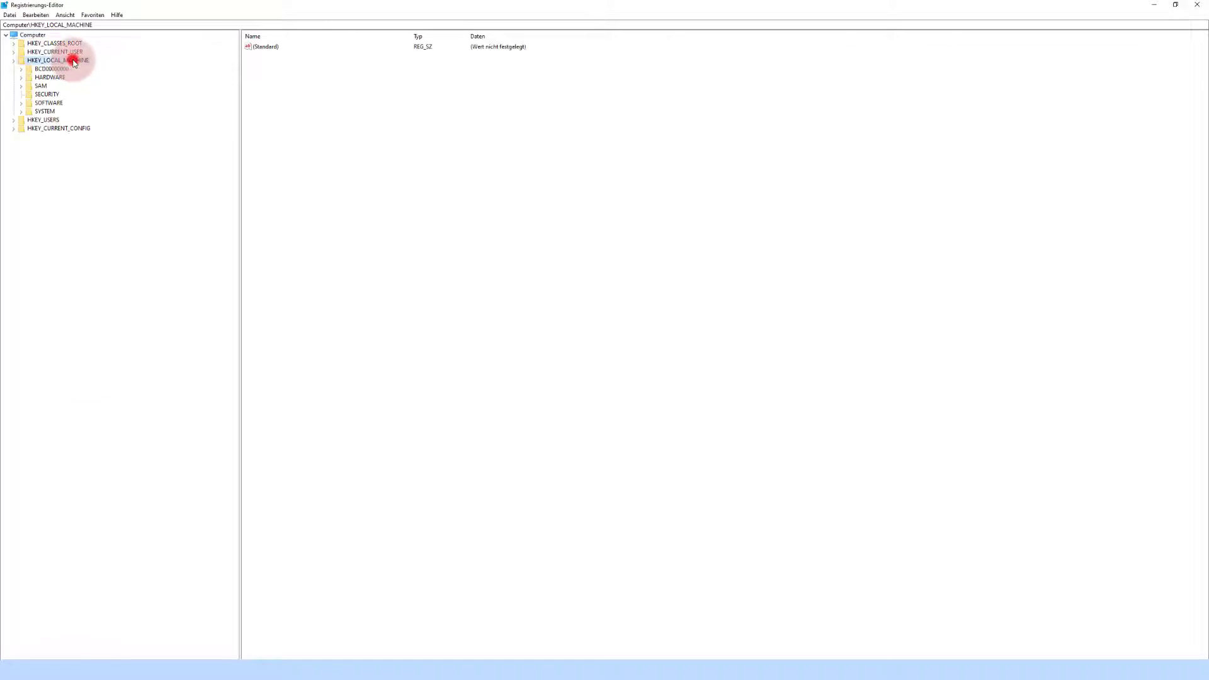
{"action": "double_click", "coordinate": [49, 103]}
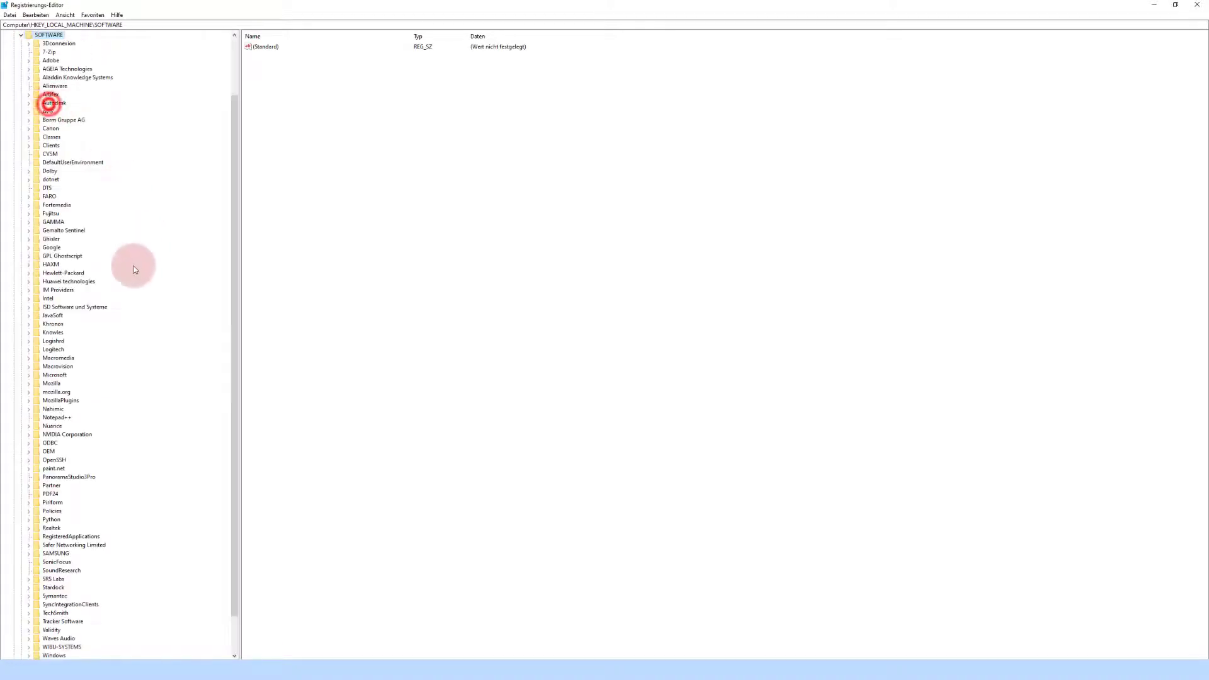
{"action": "double_click", "coordinate": [63, 307]}
{"action": "double_click", "coordinate": [61, 357]}
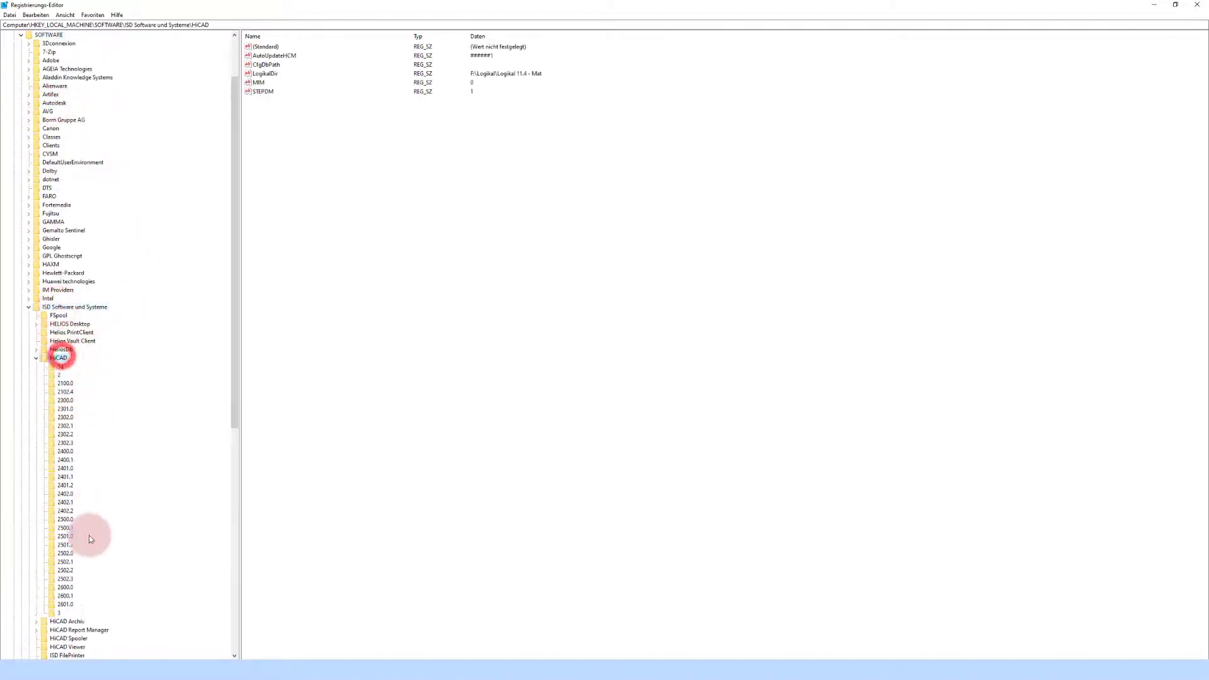
{"action": "left_click", "coordinate": [65, 595]}
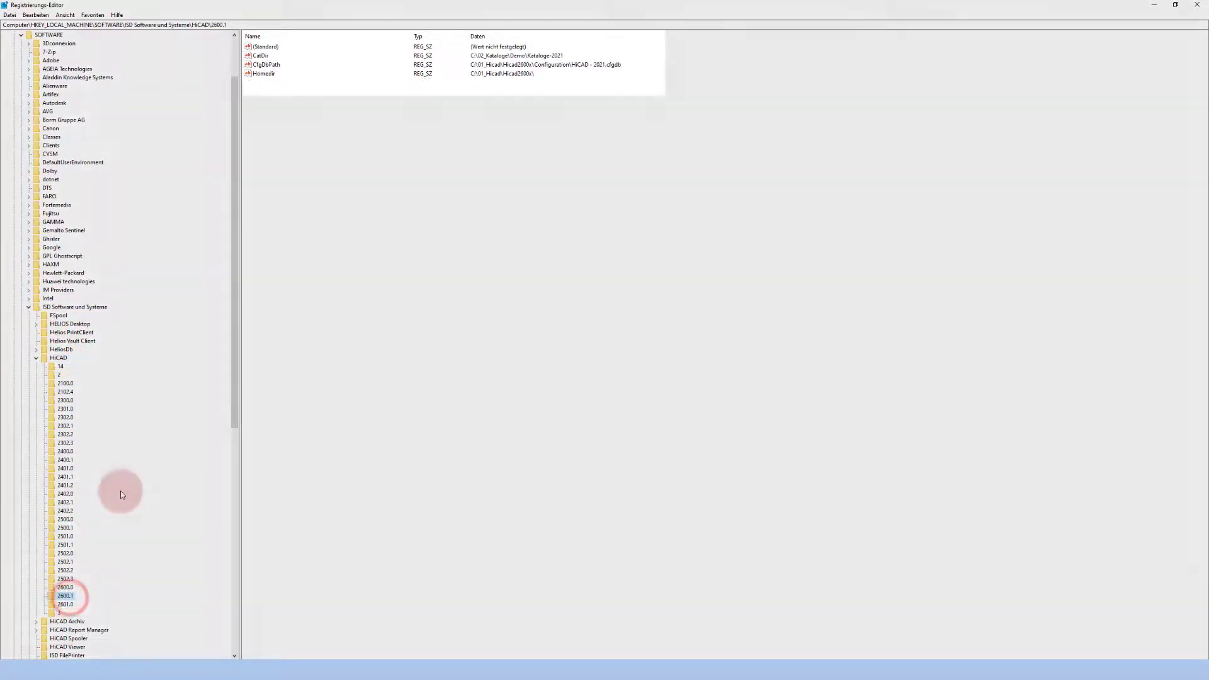
{"action": "scroll", "coordinate": [119, 490], "scroll_direction": "down", "scroll_amount": 3}
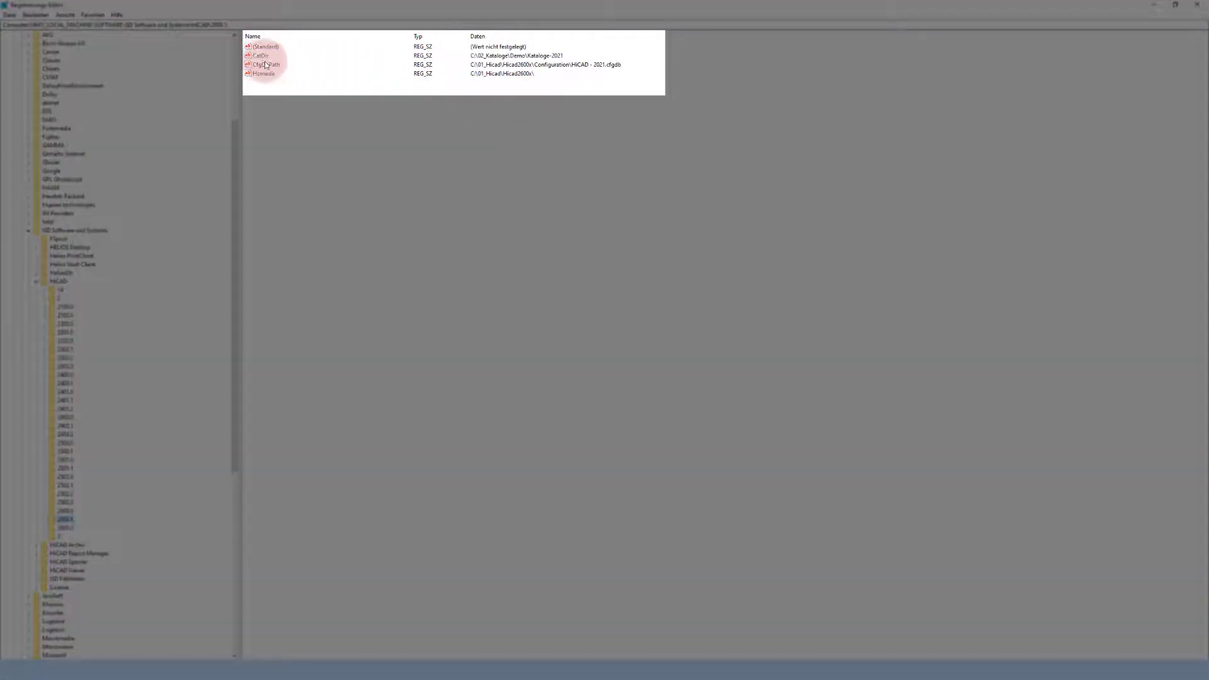
{"action": "left_click", "coordinate": [261, 56]}
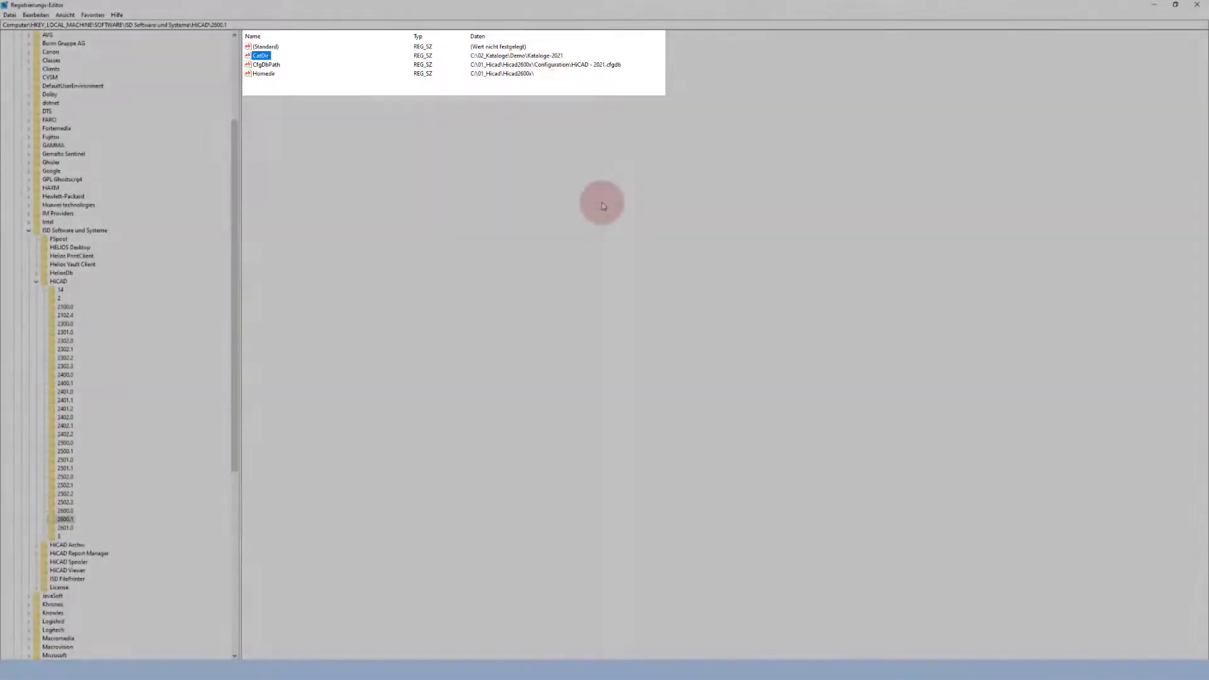
Step: Open a new Explorer window and browse to C:\01_Hicad\Hicad2600x
{"action": "left_click", "coordinate": [603, 206]}
{"action": "key", "text": "super+e"}
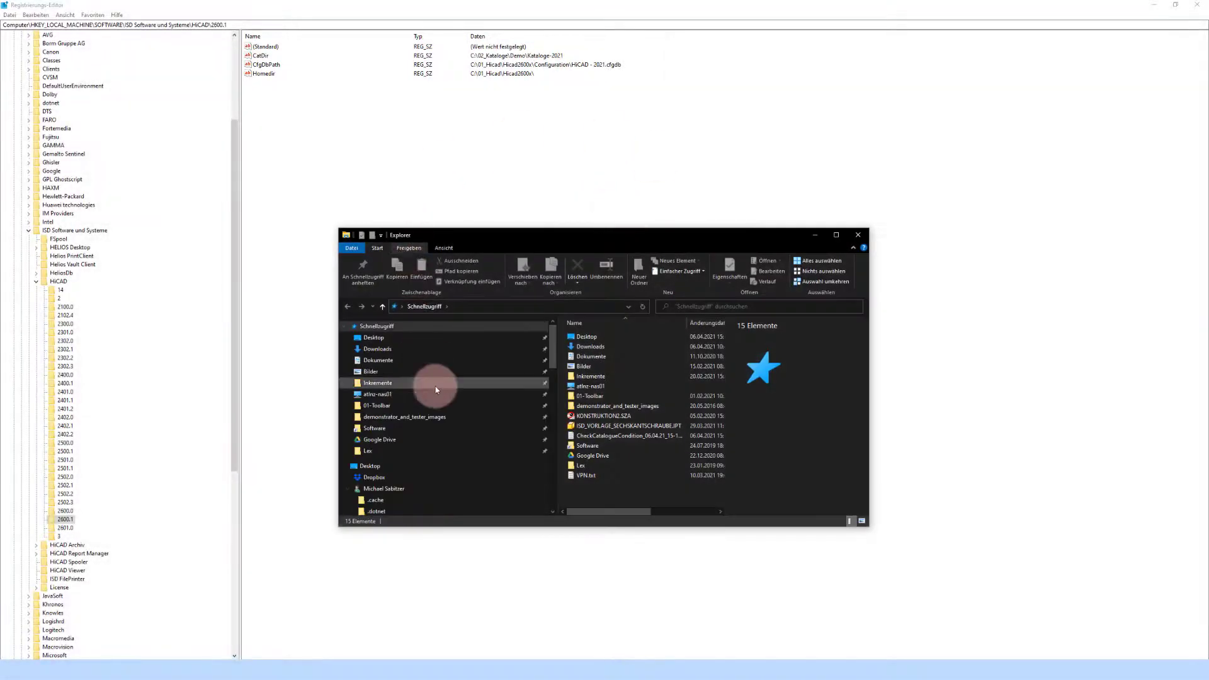
{"action": "scroll", "coordinate": [428, 396], "scroll_direction": "down", "scroll_amount": 3}
{"action": "scroll", "coordinate": [440, 403], "scroll_direction": "down", "scroll_amount": 2}
{"action": "scroll", "coordinate": [442, 407], "scroll_direction": "down", "scroll_amount": 3}
{"action": "scroll", "coordinate": [442, 407], "scroll_direction": "down", "scroll_amount": 3}
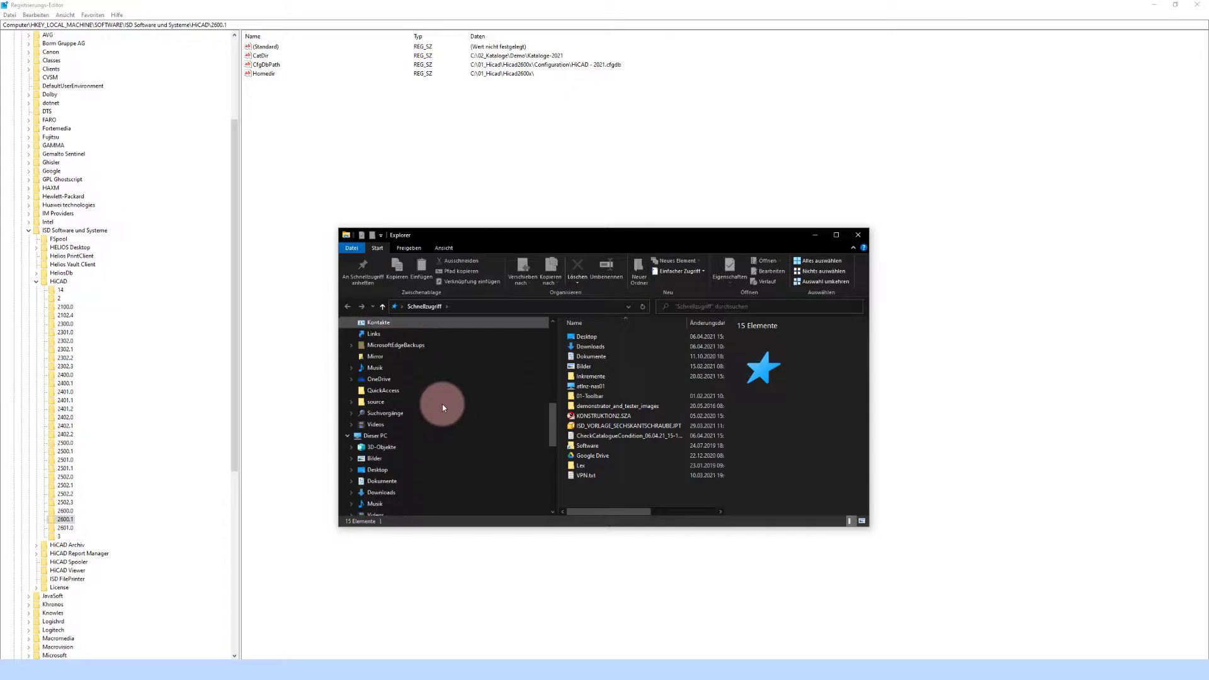
{"action": "scroll", "coordinate": [436, 411], "scroll_direction": "down", "scroll_amount": 2}
{"action": "left_click", "coordinate": [414, 451]}
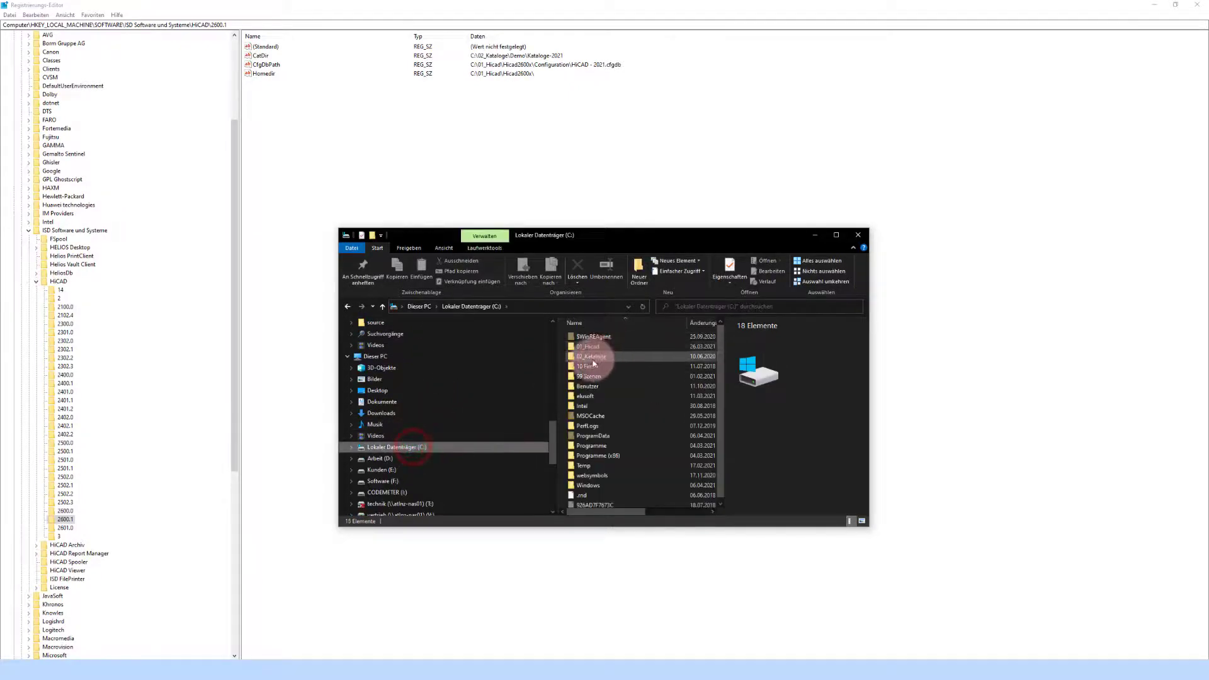
{"action": "double_click", "coordinate": [593, 347]}
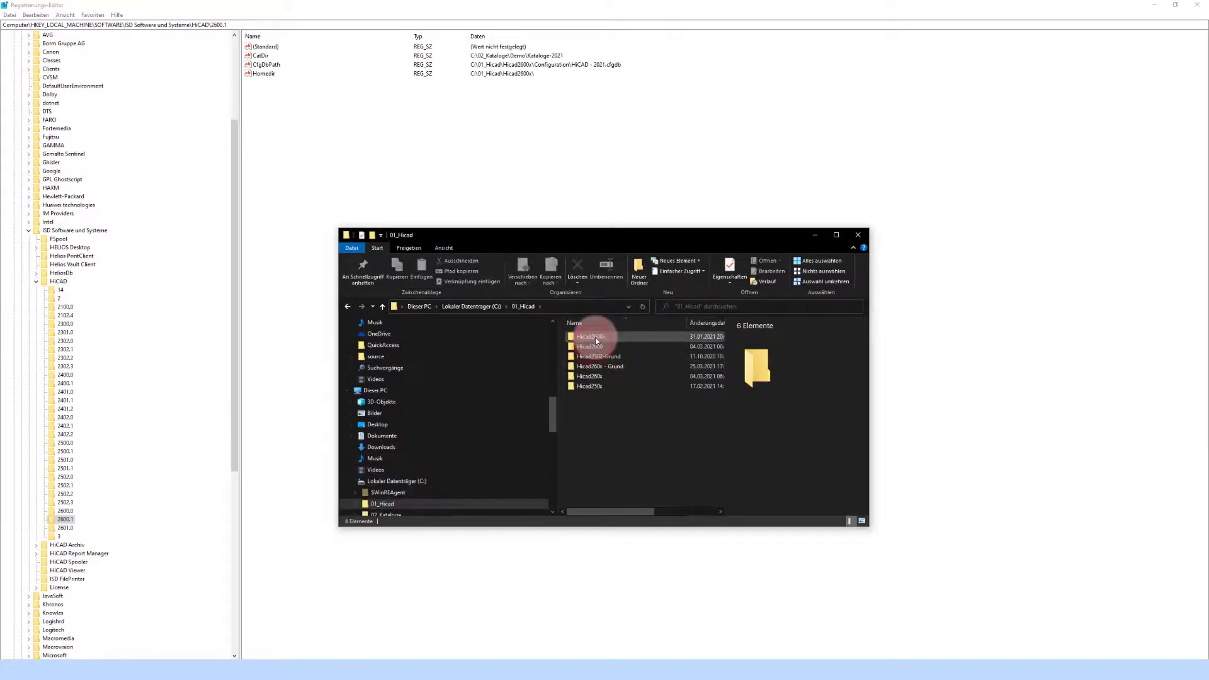
{"action": "double_click", "coordinate": [595, 337]}
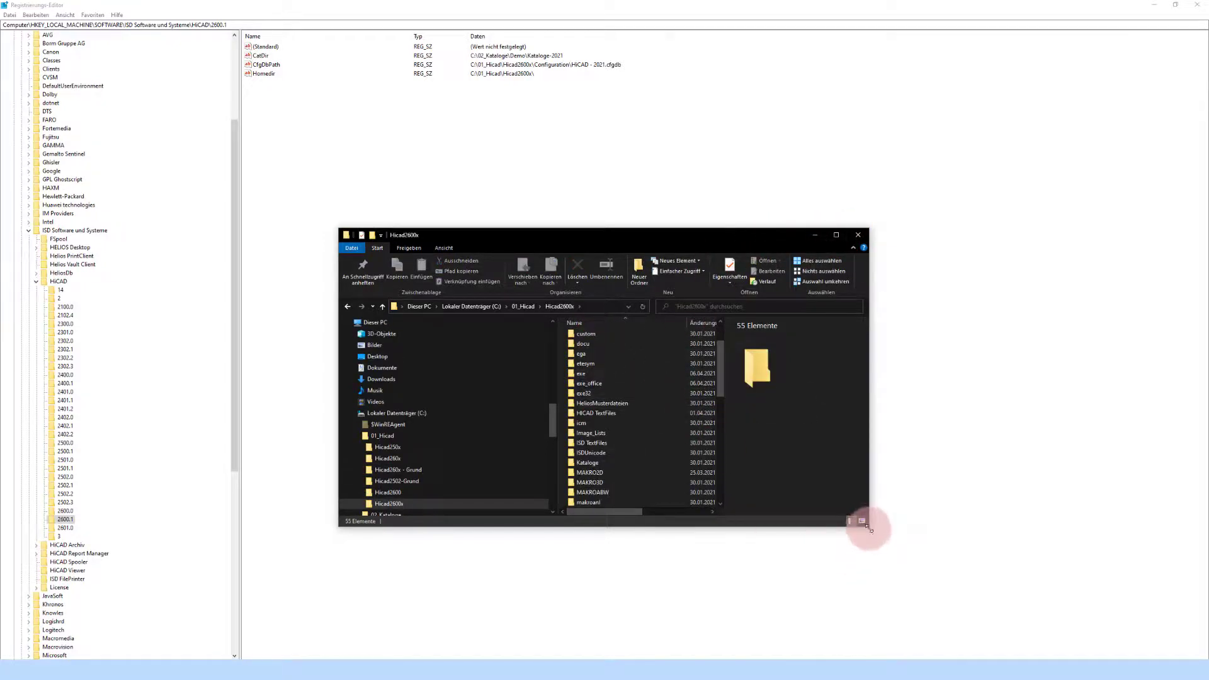
Step: Inspect the Kataloge folder's context menu, then return to the root of drive C:
{"action": "left_click_drag", "start_coordinate": [869, 526], "coordinate": [1039, 607]}
{"action": "scroll", "coordinate": [710, 479], "scroll_direction": "down", "scroll_amount": 5}
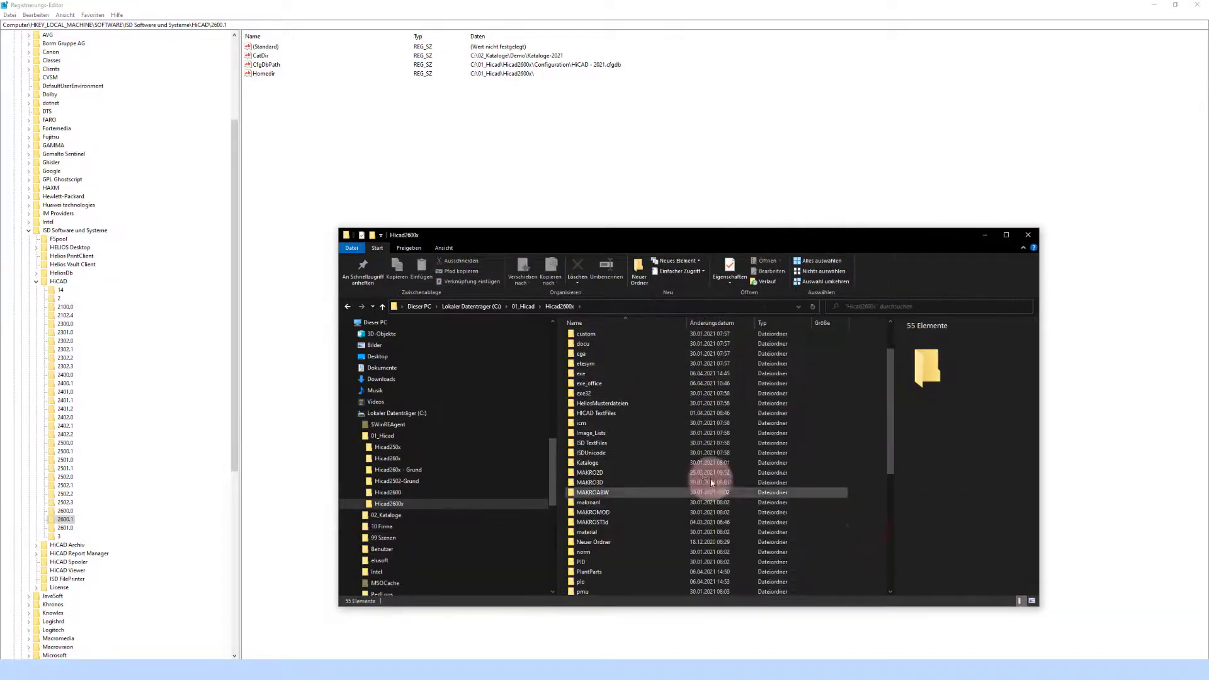
{"action": "scroll", "coordinate": [662, 444], "scroll_direction": "up", "scroll_amount": 2}
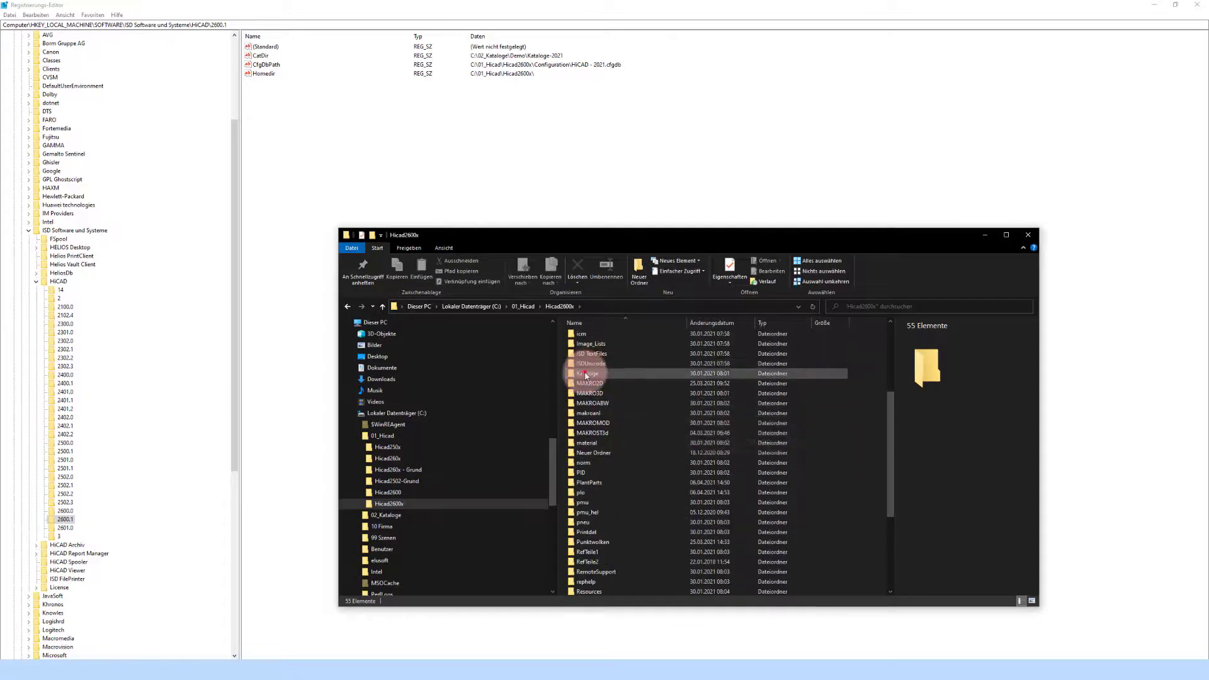
{"action": "left_click", "coordinate": [585, 375]}
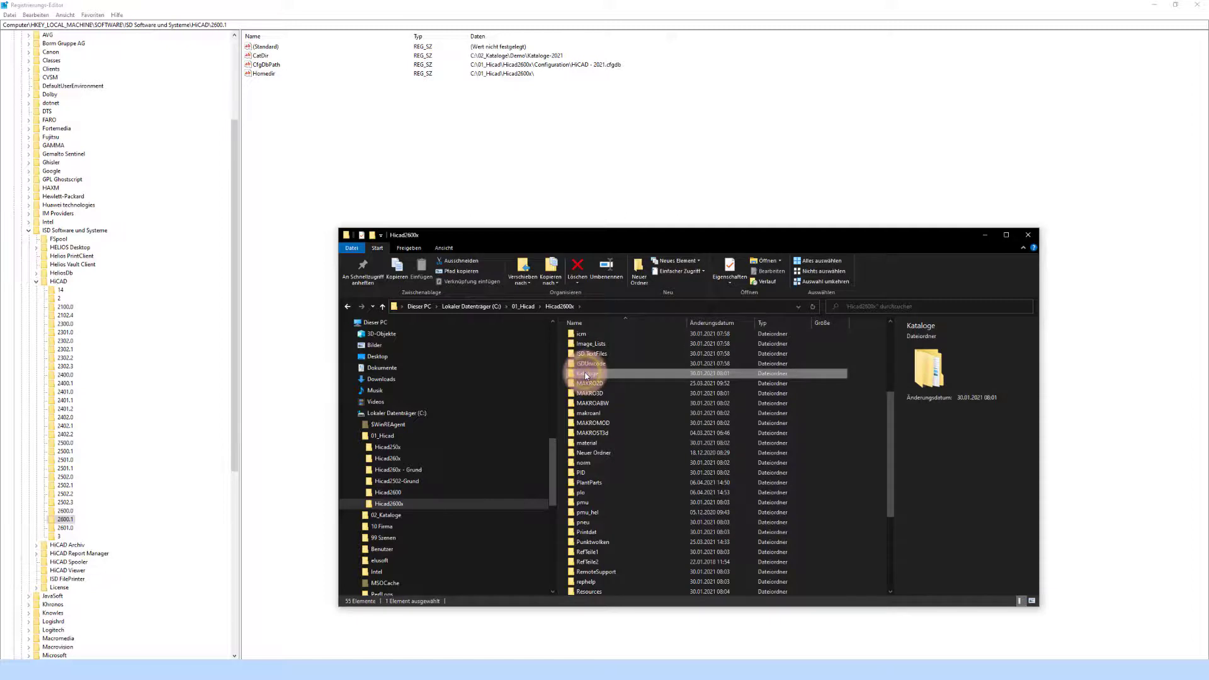
{"action": "right_click", "coordinate": [586, 375]}
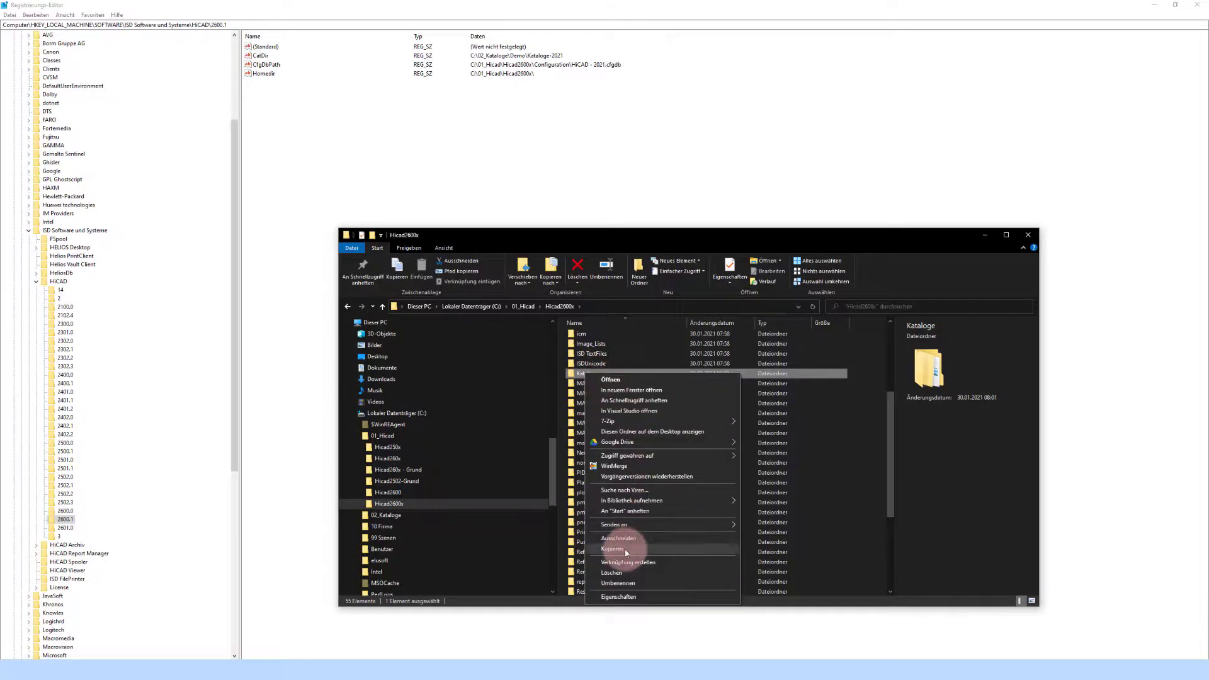
{"action": "left_click", "coordinate": [384, 413]}
{"action": "scroll", "coordinate": [444, 486], "scroll_direction": "down", "scroll_amount": 3}
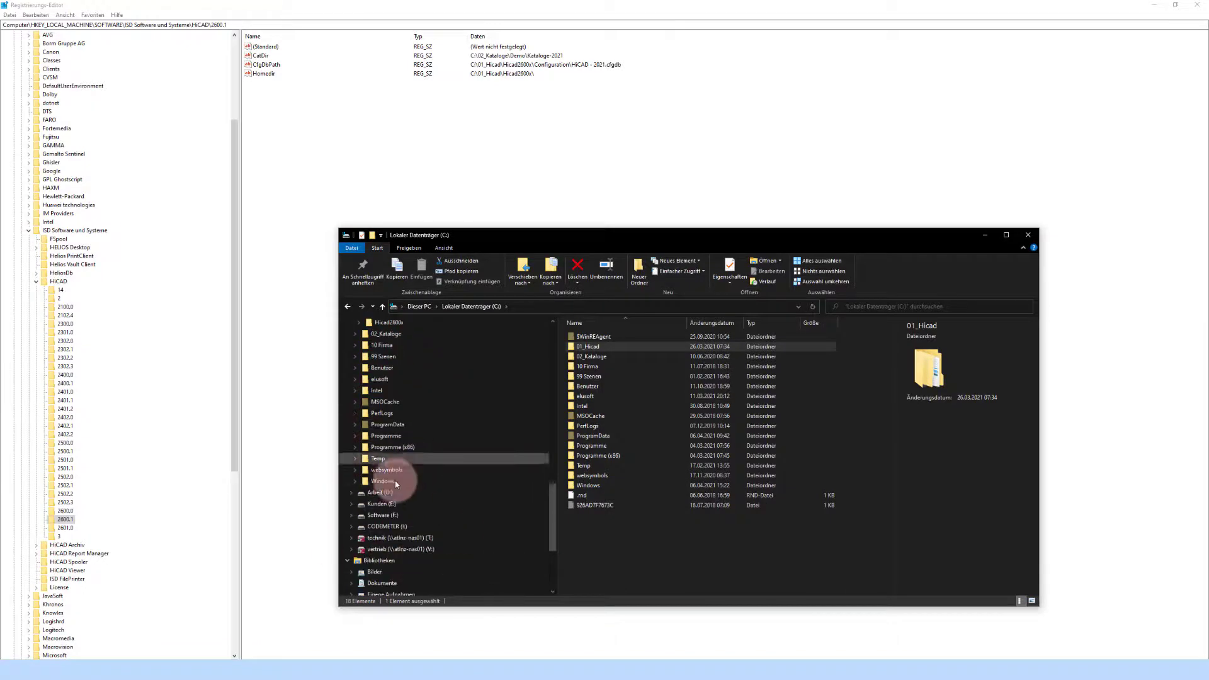
Step: Open the Software (F:) drive and refresh its folder list
{"action": "left_click", "coordinate": [381, 517]}
{"action": "right_click", "coordinate": [596, 438]}
{"action": "mouse_move", "coordinate": [444, 454]}
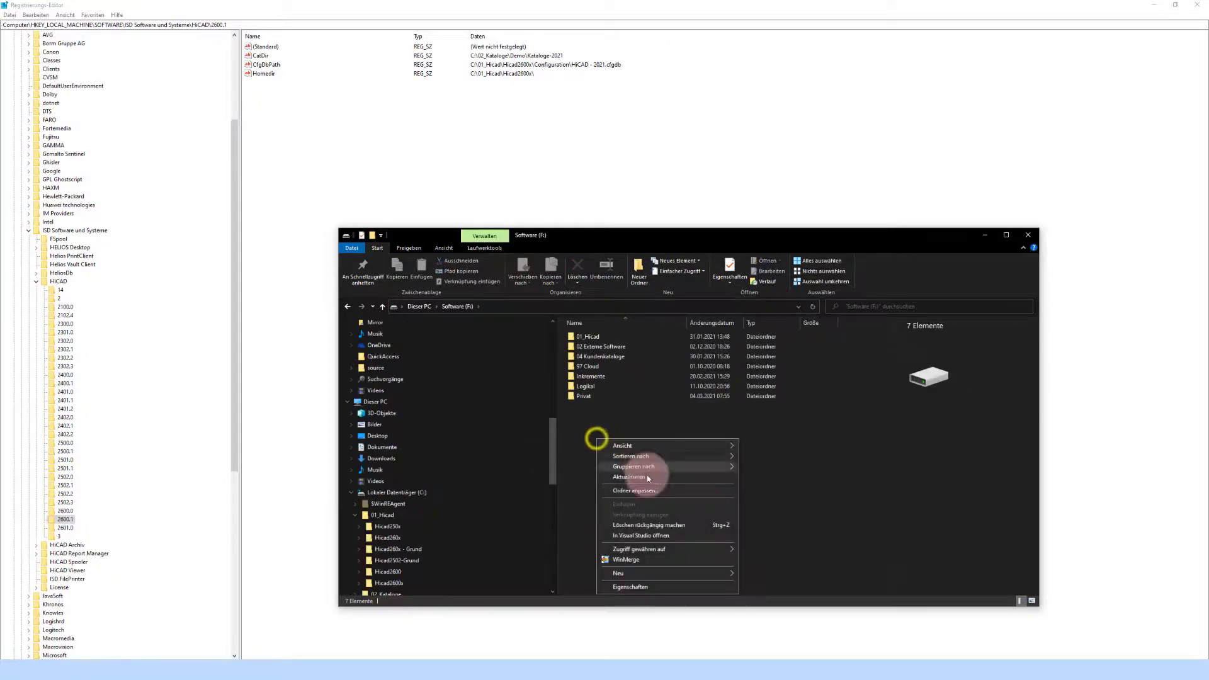
{"action": "left_click", "coordinate": [641, 414]}
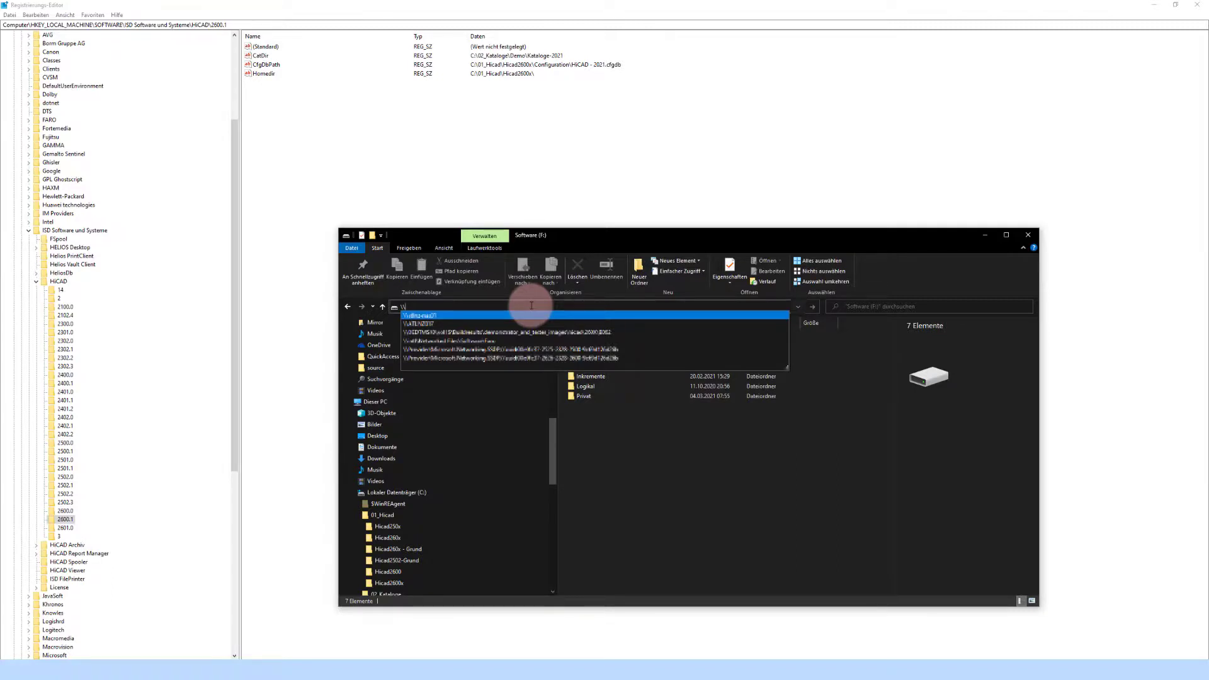
Step: Browse into Hicad250x\Kataloge\Werksnormen\Elementverlegung\ALUCOBOND to view its 14 items
{"action": "left_click", "coordinate": [388, 527]}
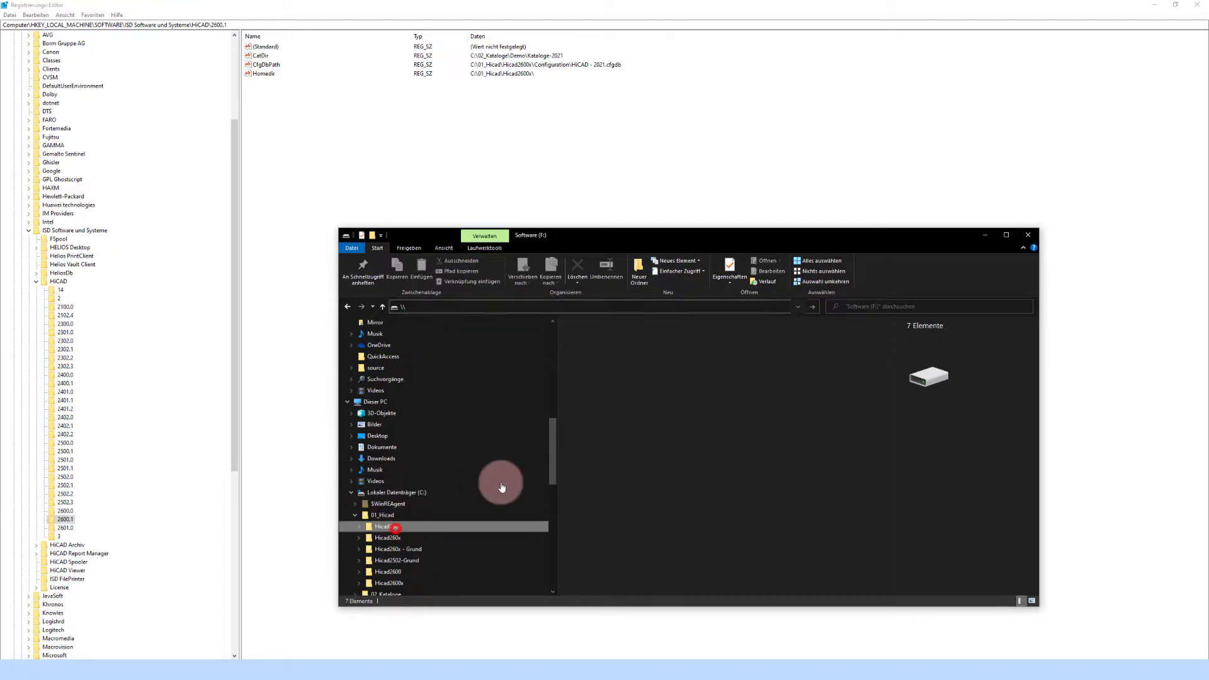
{"action": "scroll", "coordinate": [595, 441], "scroll_direction": "down", "scroll_amount": 5}
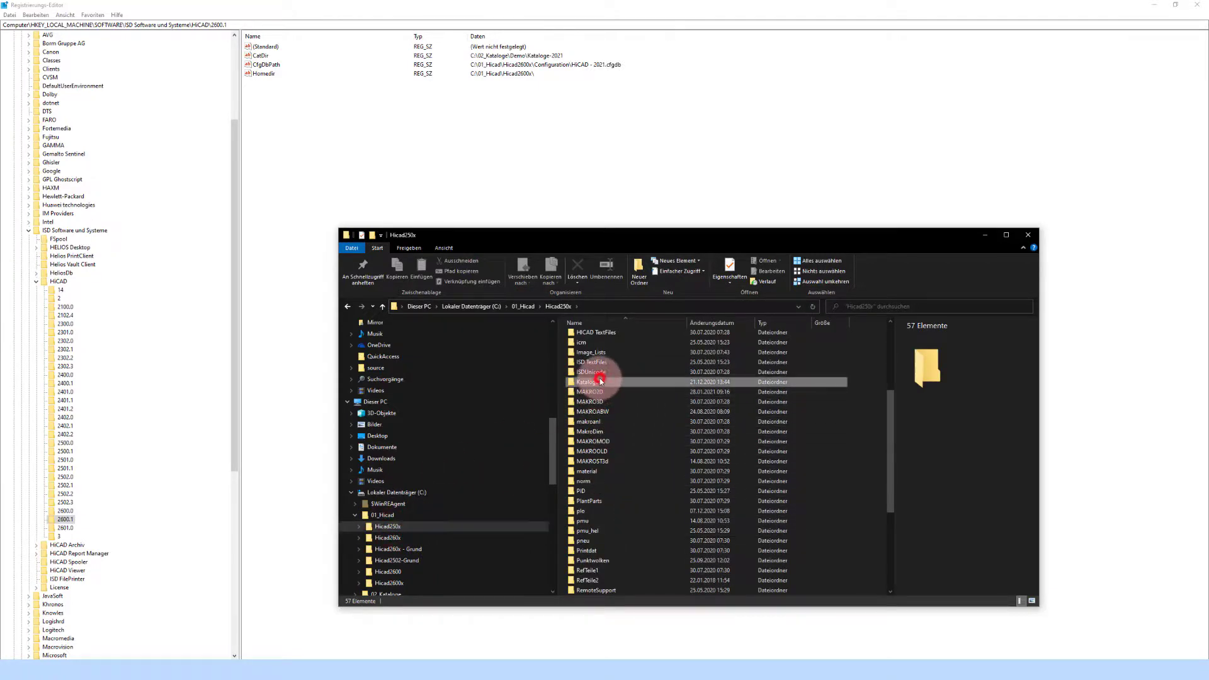
{"action": "double_click", "coordinate": [599, 377]}
{"action": "double_click", "coordinate": [592, 455]}
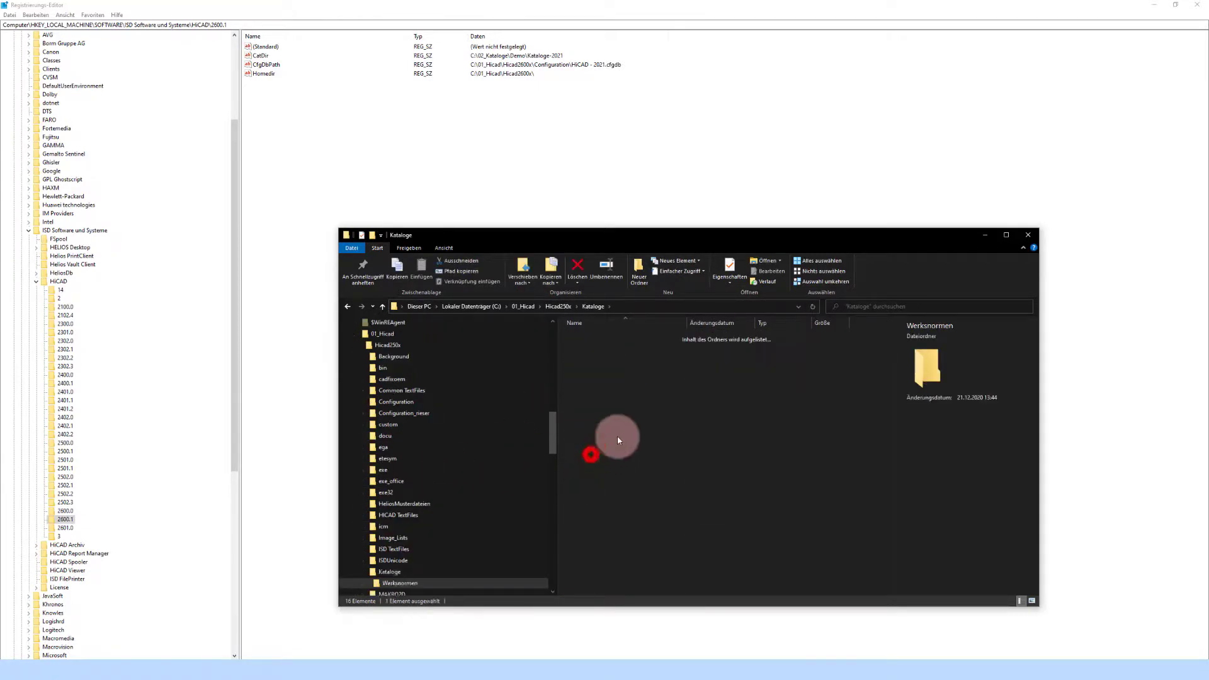
{"action": "double_click", "coordinate": [595, 356]}
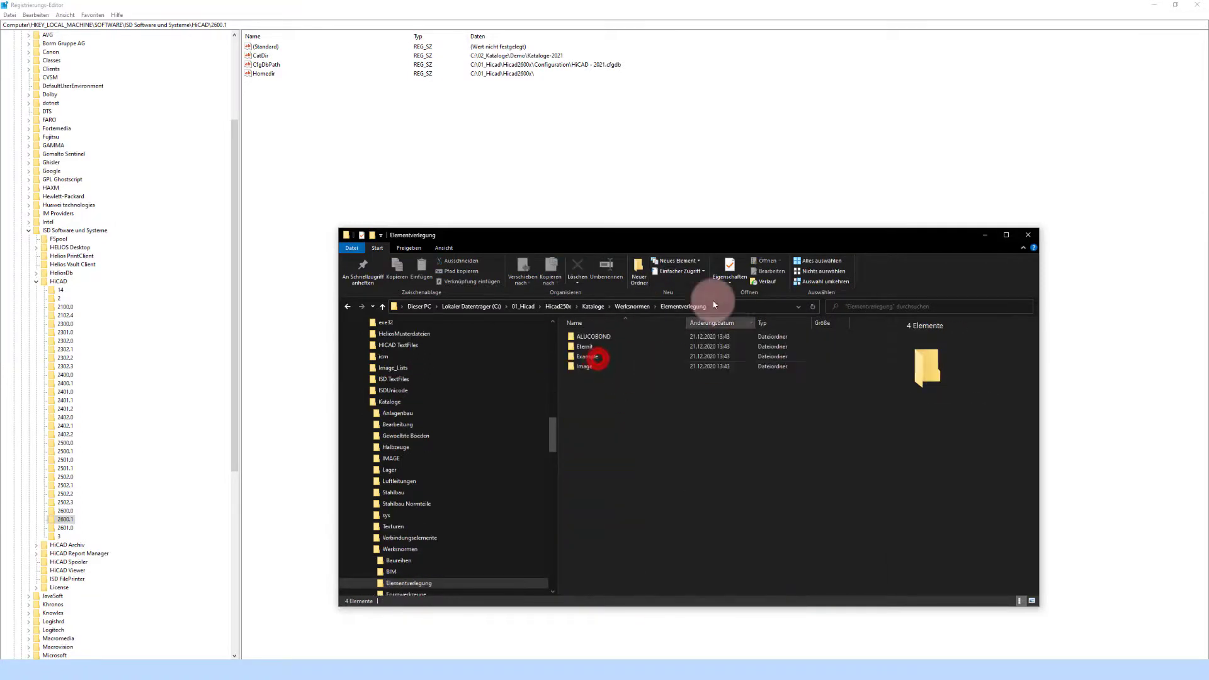
{"action": "double_click", "coordinate": [591, 338]}
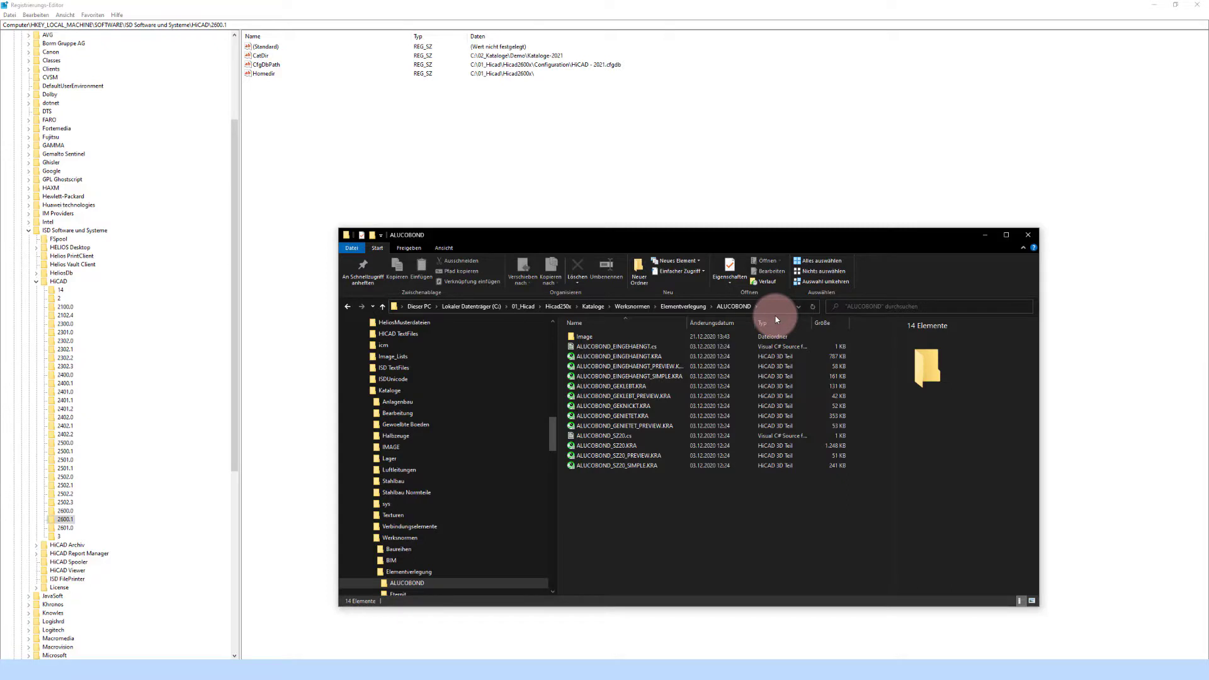
Step: Collapse the Kataloge tree branch and bring the Registry Editor back to the front
{"action": "left_click", "coordinate": [362, 391]}
{"action": "scroll", "coordinate": [413, 431], "scroll_direction": "down", "scroll_amount": 5}
{"action": "scroll", "coordinate": [437, 438], "scroll_direction": "down", "scroll_amount": 4}
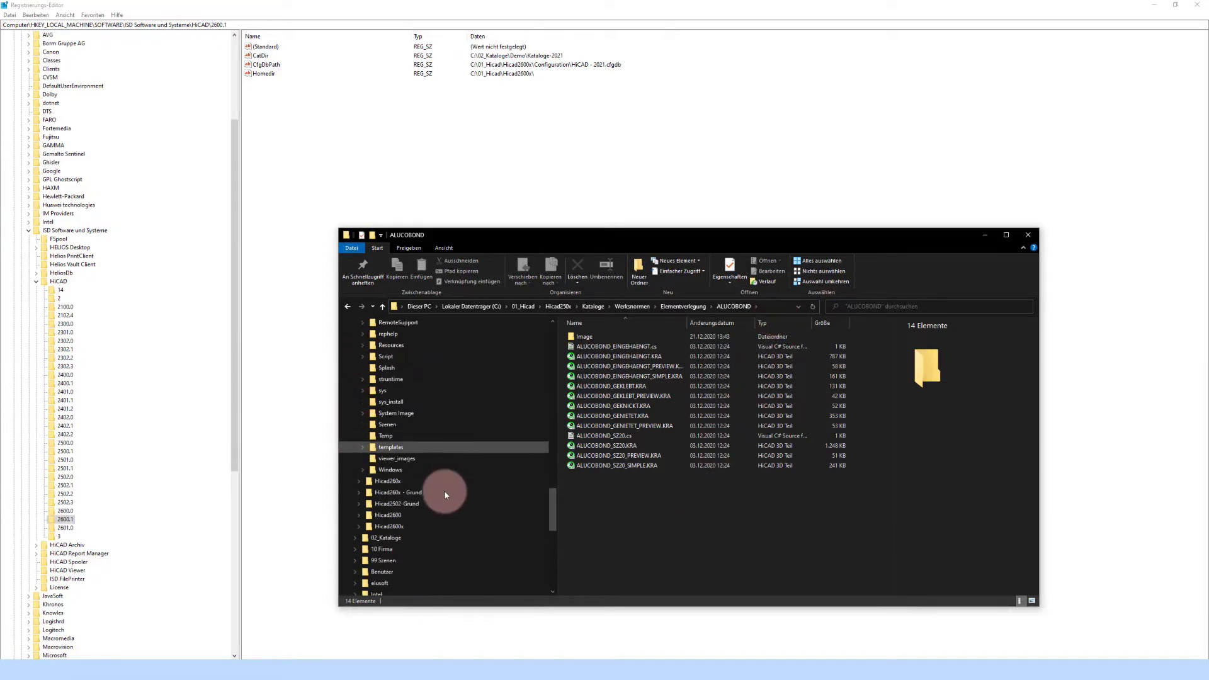
{"action": "left_click", "coordinate": [478, 135]}
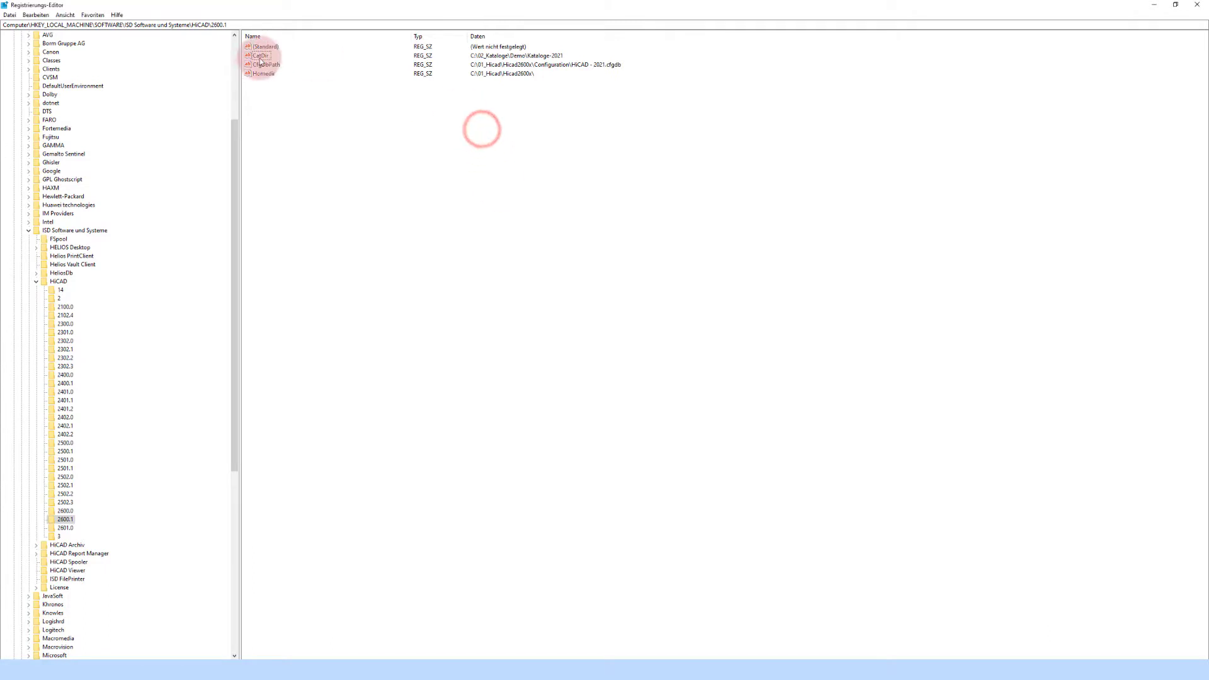